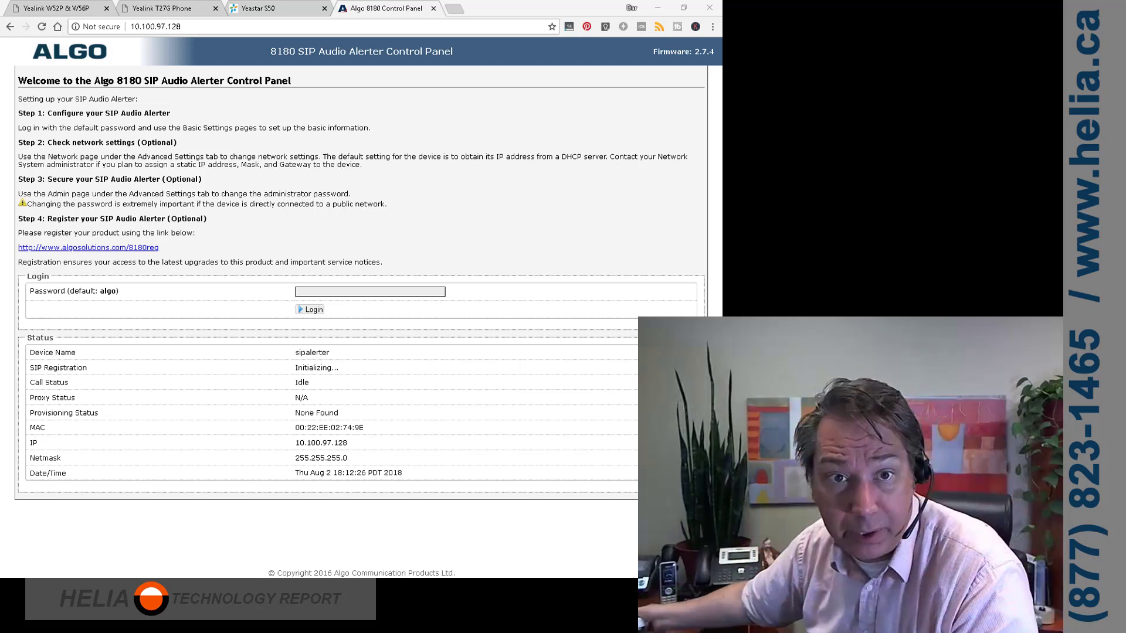
Log in to the Algo 8180 control panel with the default password
{"action": "right_click", "coordinate": [540, 192]}
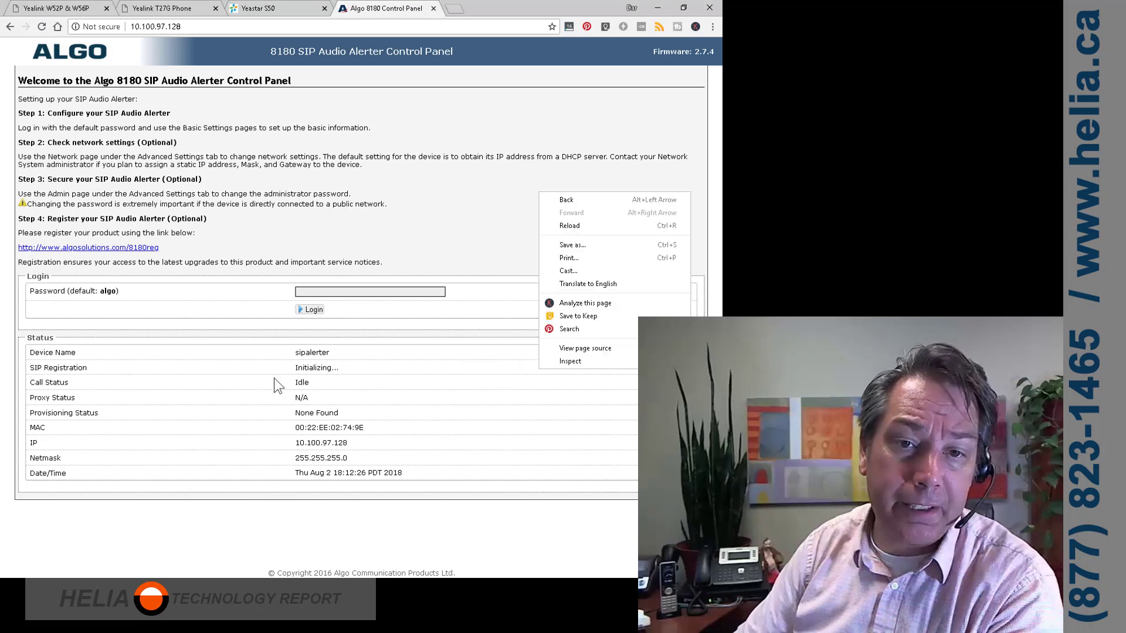
{"action": "left_click", "coordinate": [319, 292]}
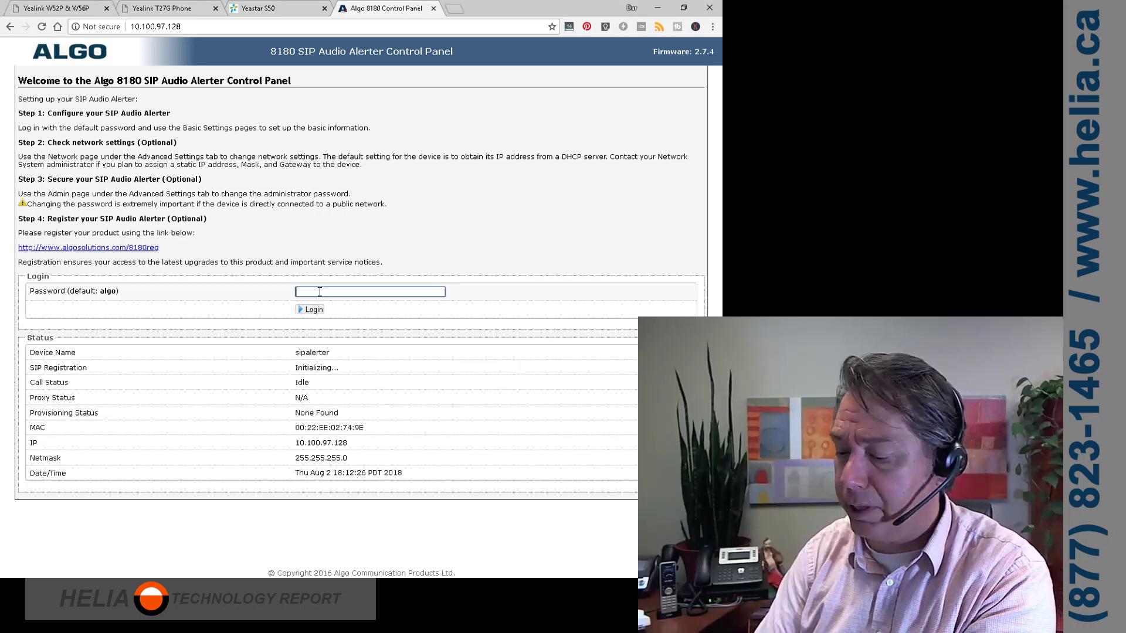
{"action": "key", "text": "Return"}
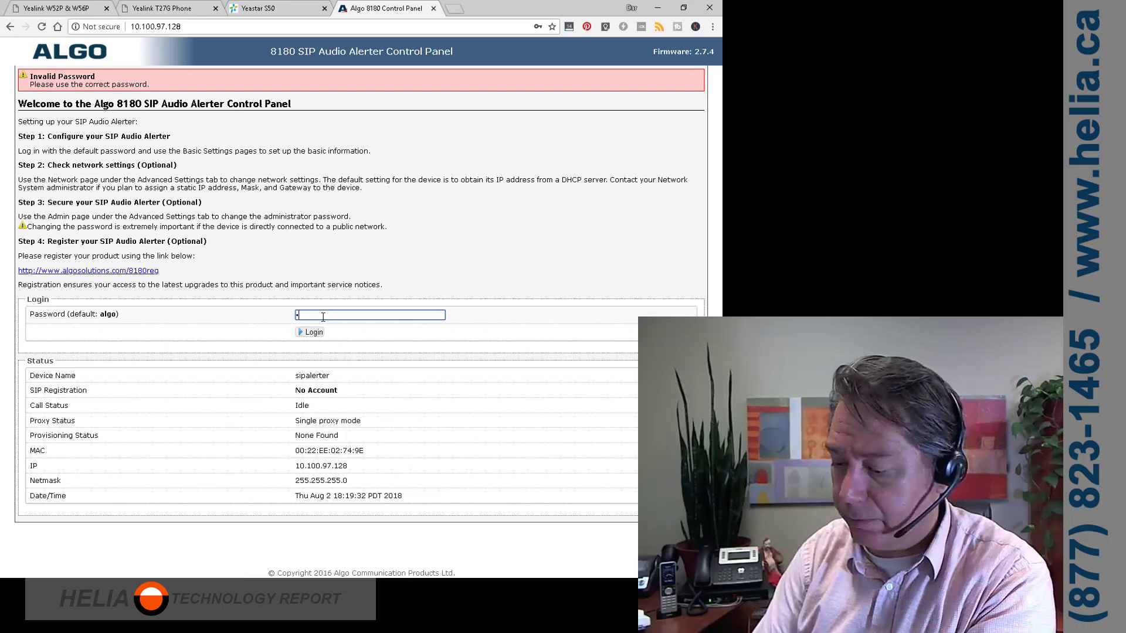
{"action": "key", "text": "Return"}
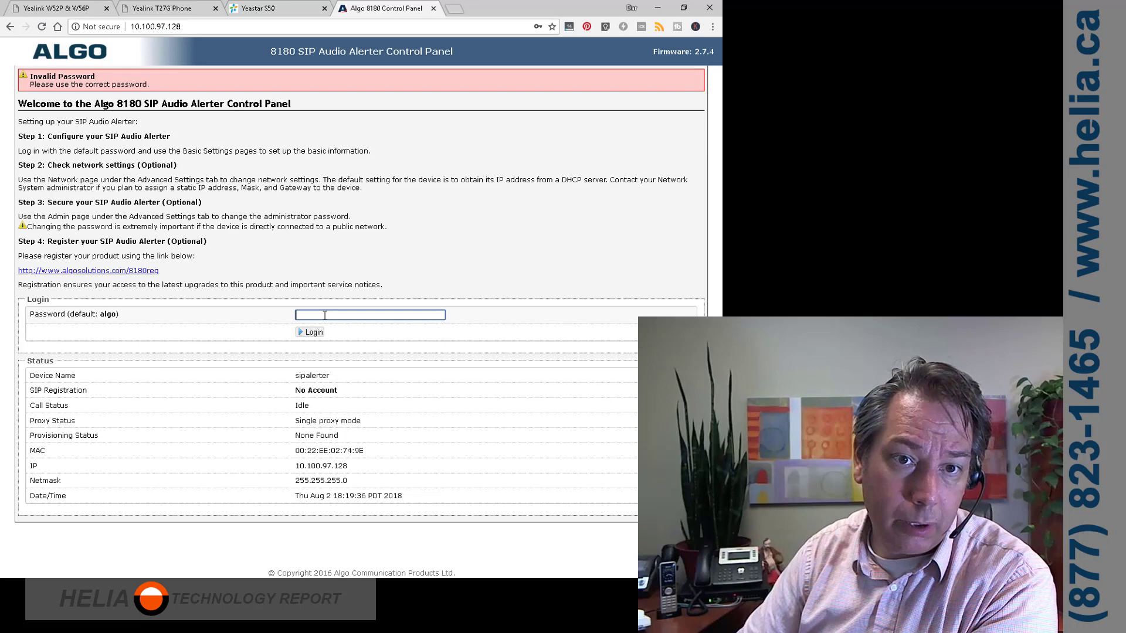
{"action": "type", "text": "al"}
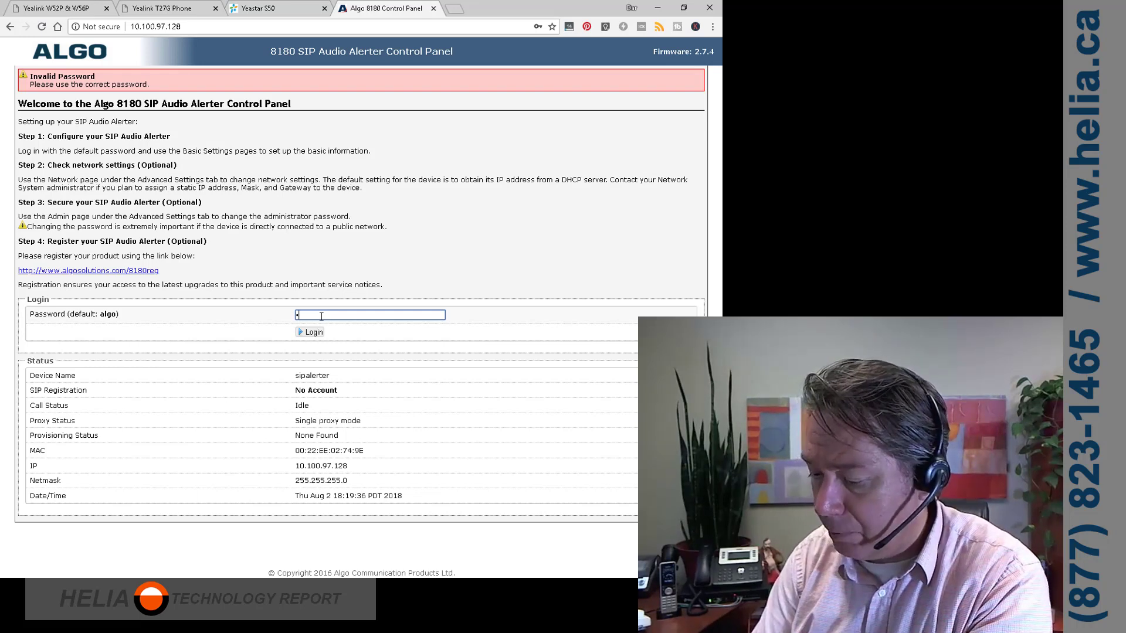
{"action": "type", "text": "go"}
{"action": "key", "text": "Return"}
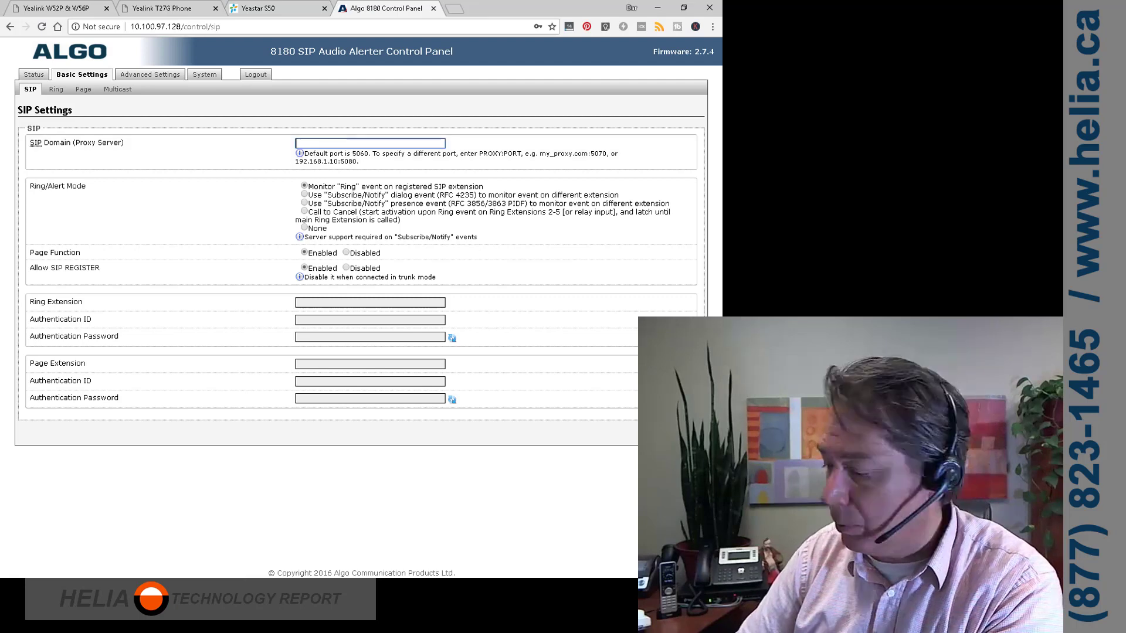
Enter SIP domain 10.100.97.5 and copy extension 1000's registration password from the Yeastar PBX
{"action": "type", "text": "10."}
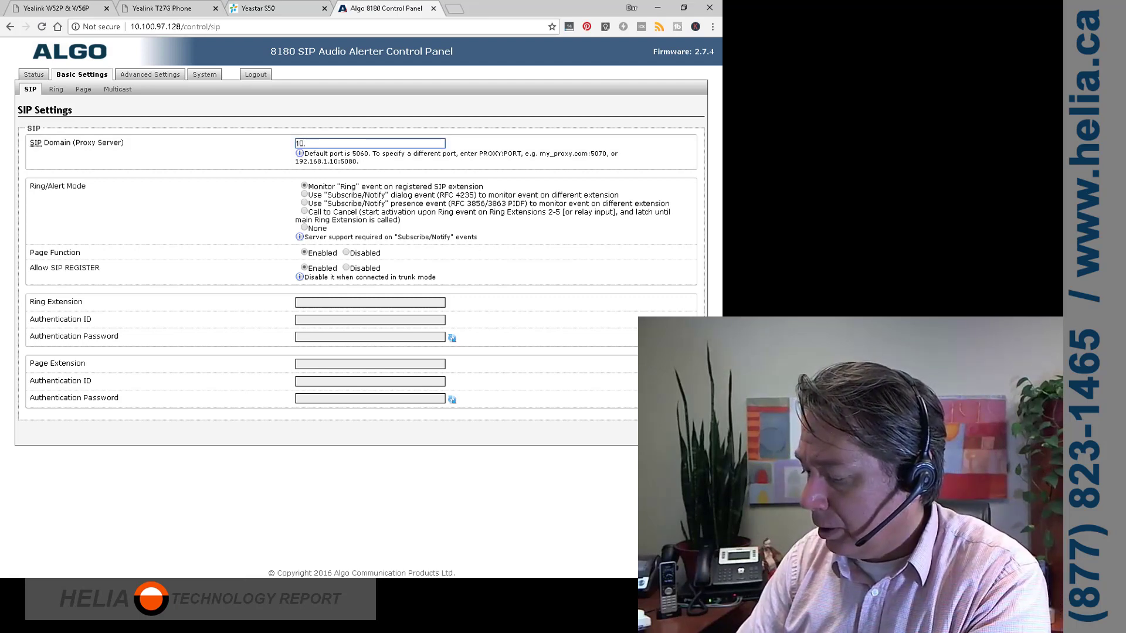
{"action": "type", "text": "100.97.5"}
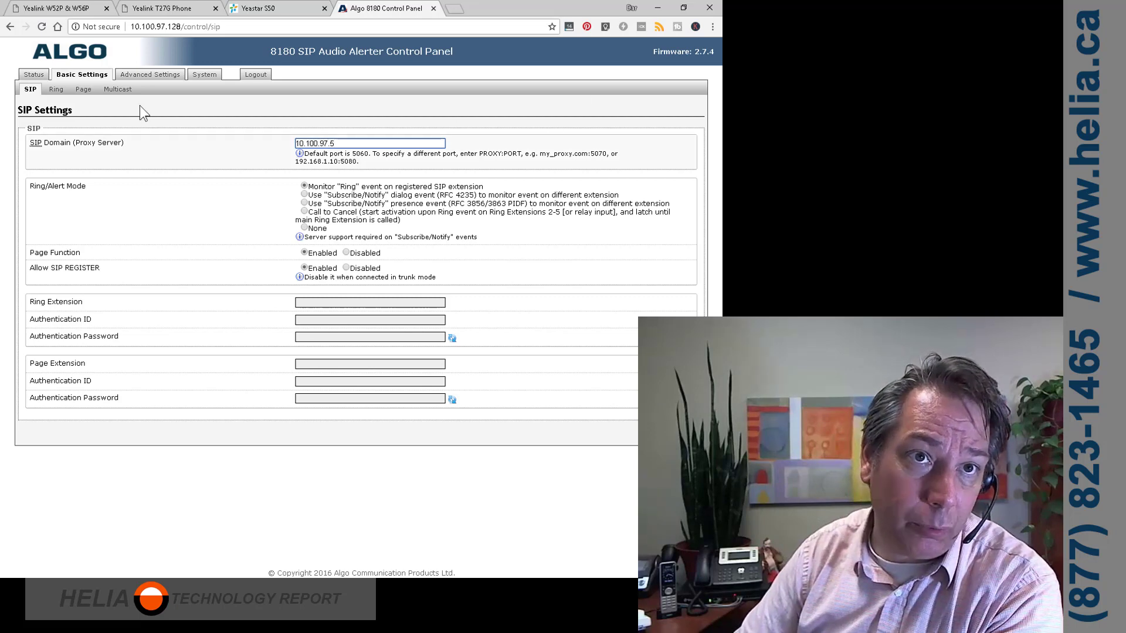
{"action": "left_click", "coordinate": [261, 9]}
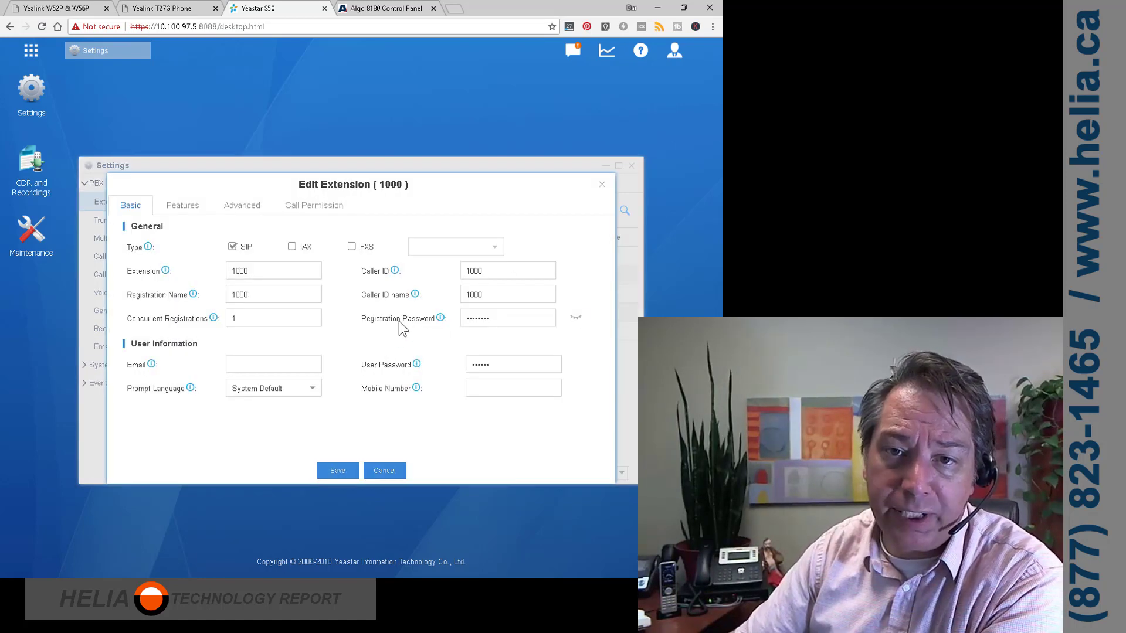
{"action": "left_click", "coordinate": [575, 317]}
{"action": "left_click_drag", "start_coordinate": [504, 320], "coordinate": [432, 326]}
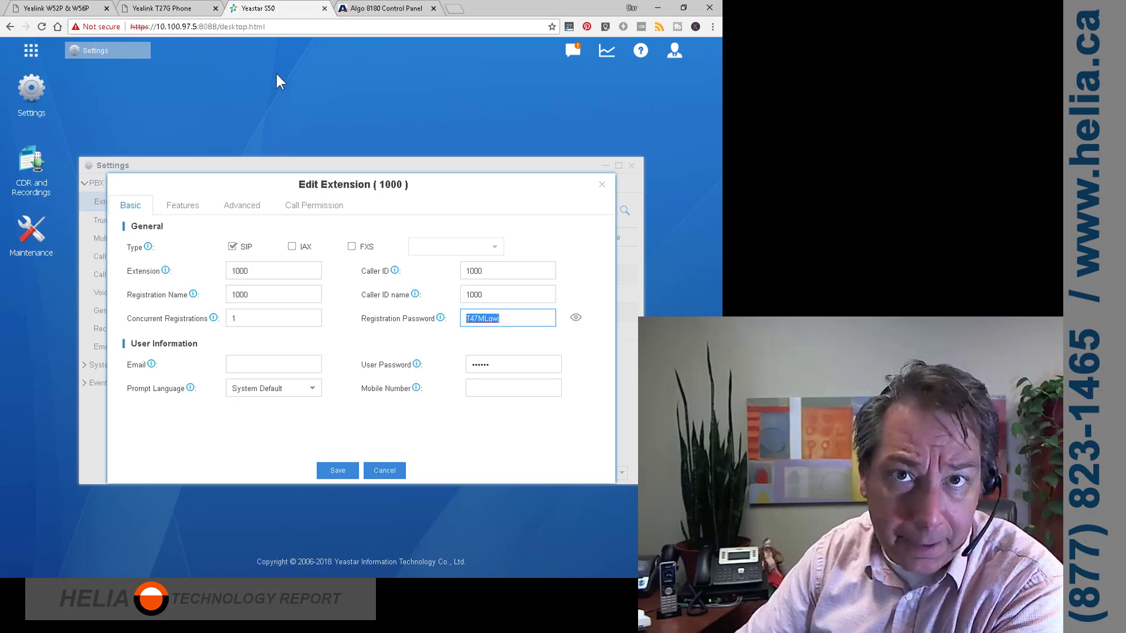
{"action": "left_click", "coordinate": [373, 6]}
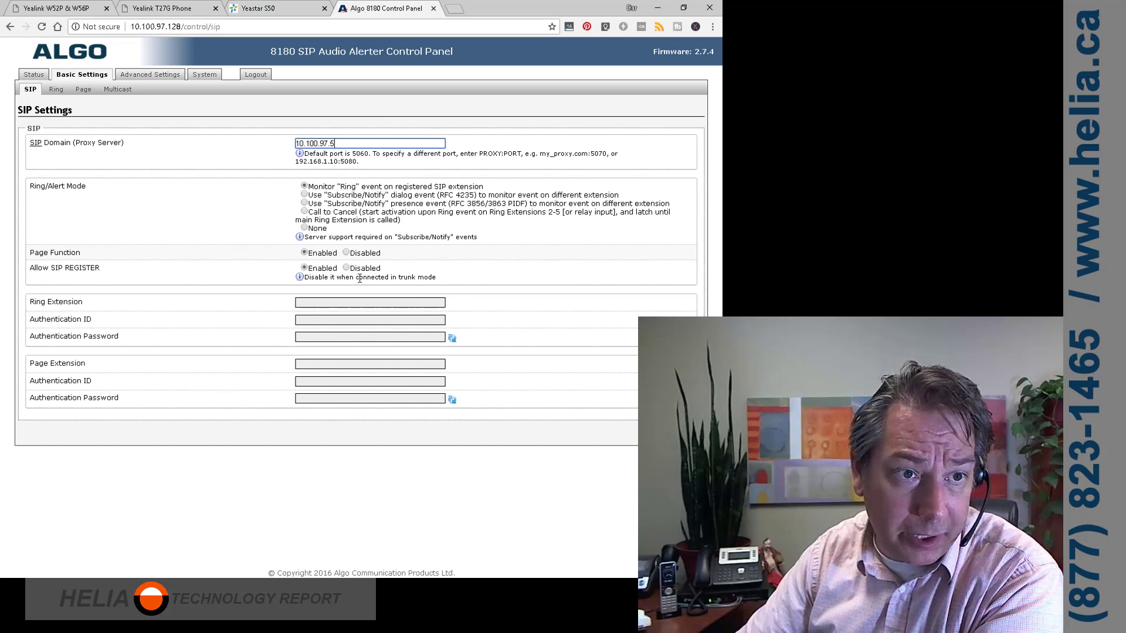
Fill in ring extension and authentication ID 1000, paste the registration password, and save
{"action": "left_click", "coordinate": [332, 301]}
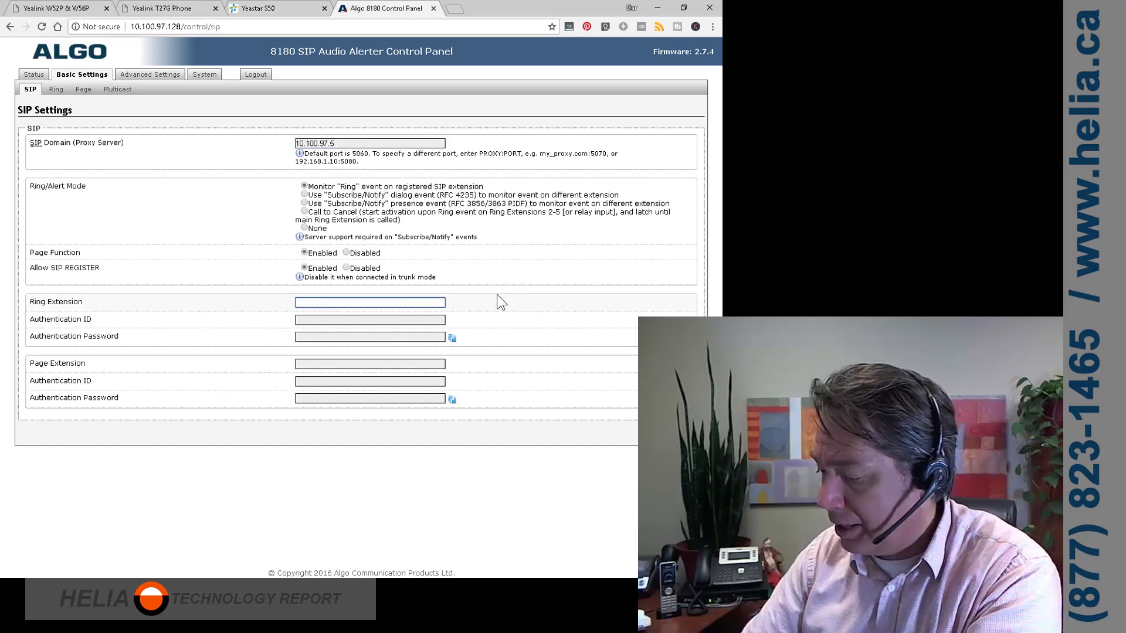
{"action": "type", "text": "1000"}
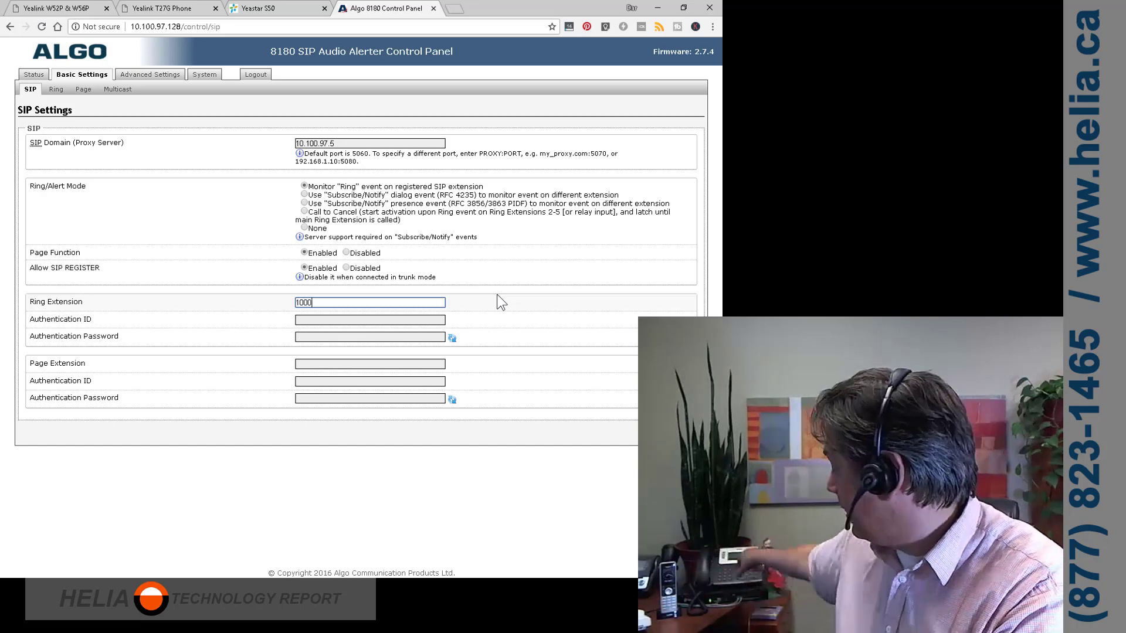
{"action": "key", "text": "Tab"}
{"action": "type", "text": "1"}
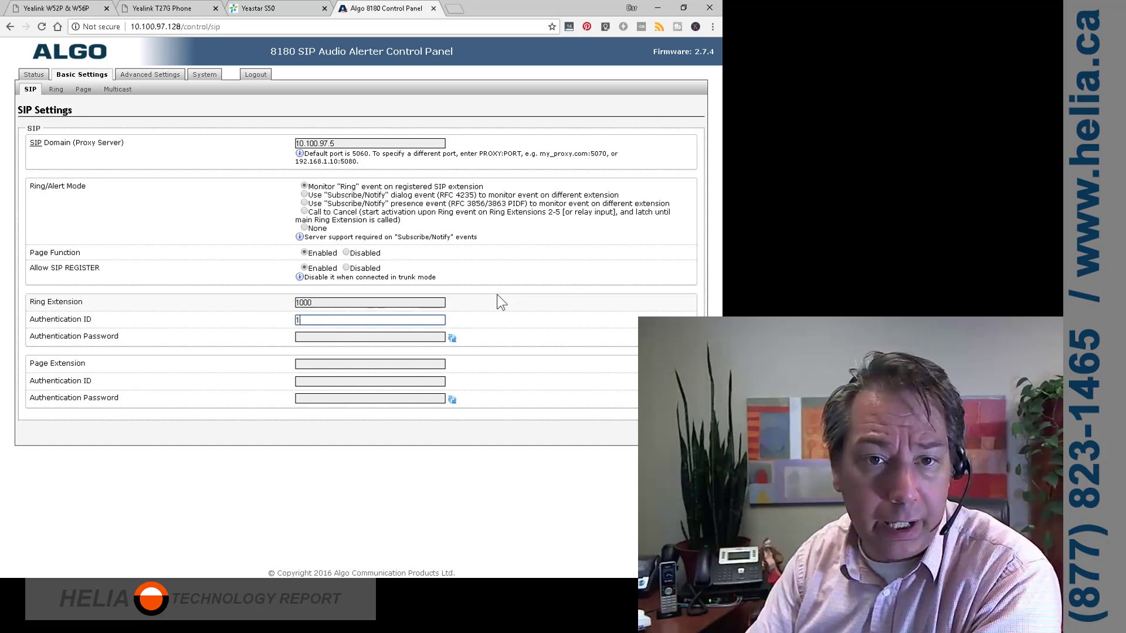
{"action": "type", "text": "000"}
{"action": "key", "text": "Tab"}
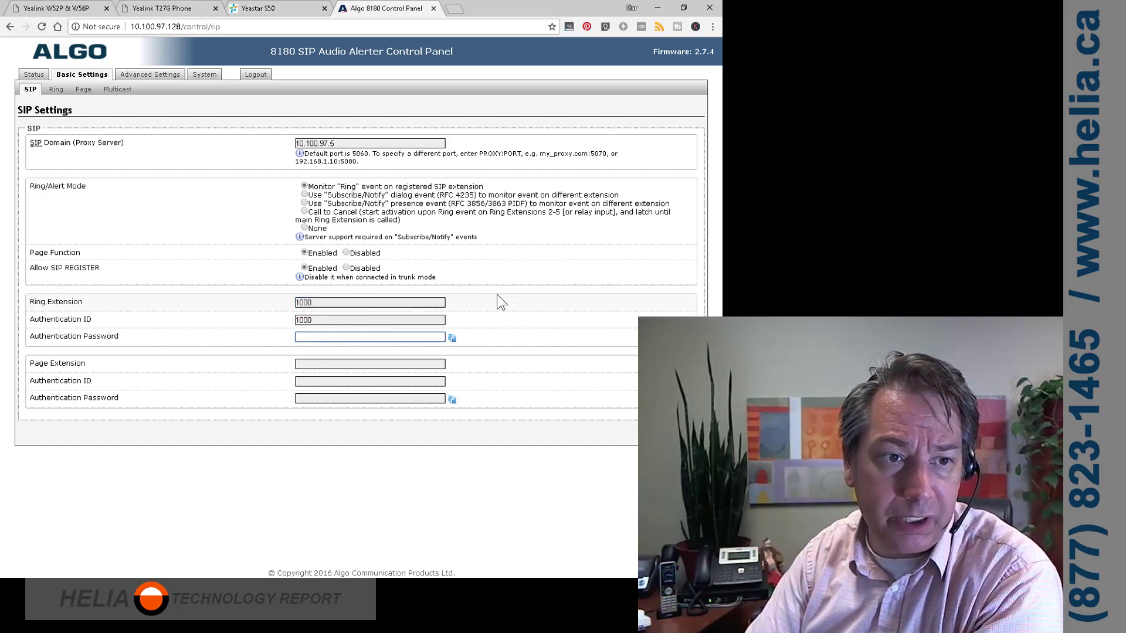
{"action": "key", "text": "ctrl+v"}
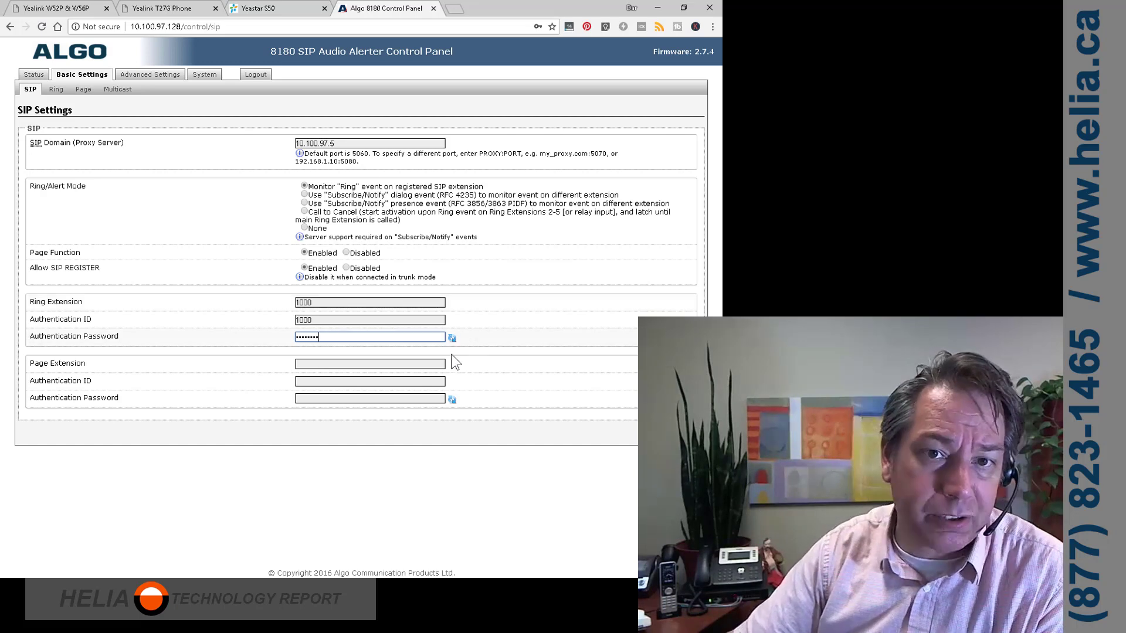
{"action": "left_click", "coordinate": [453, 340]}
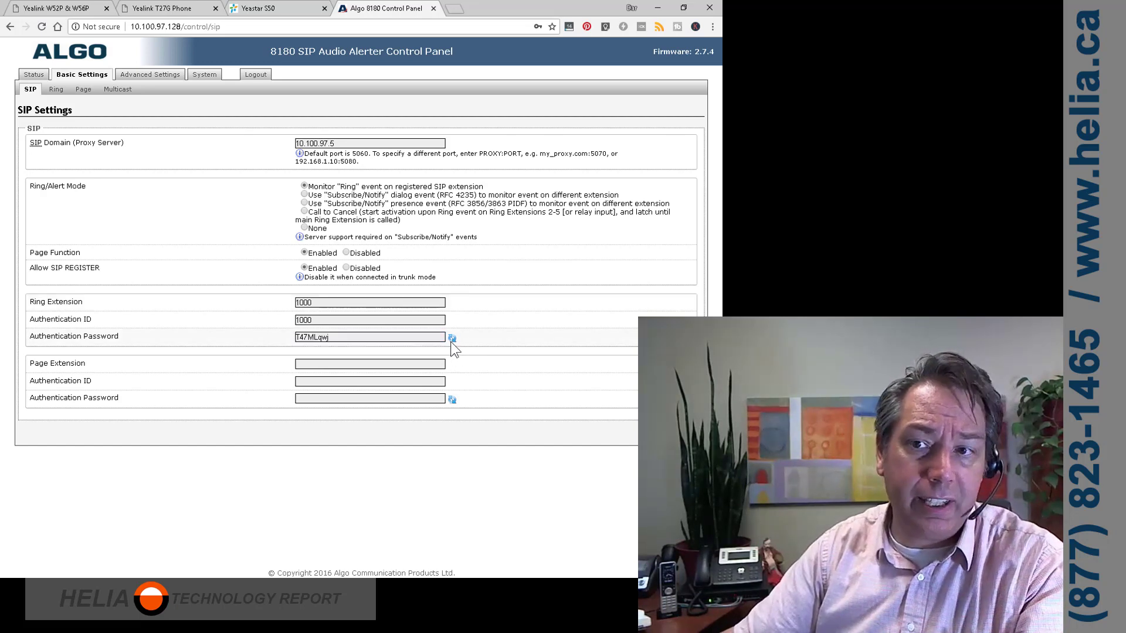
{"action": "key", "text": "Return"}
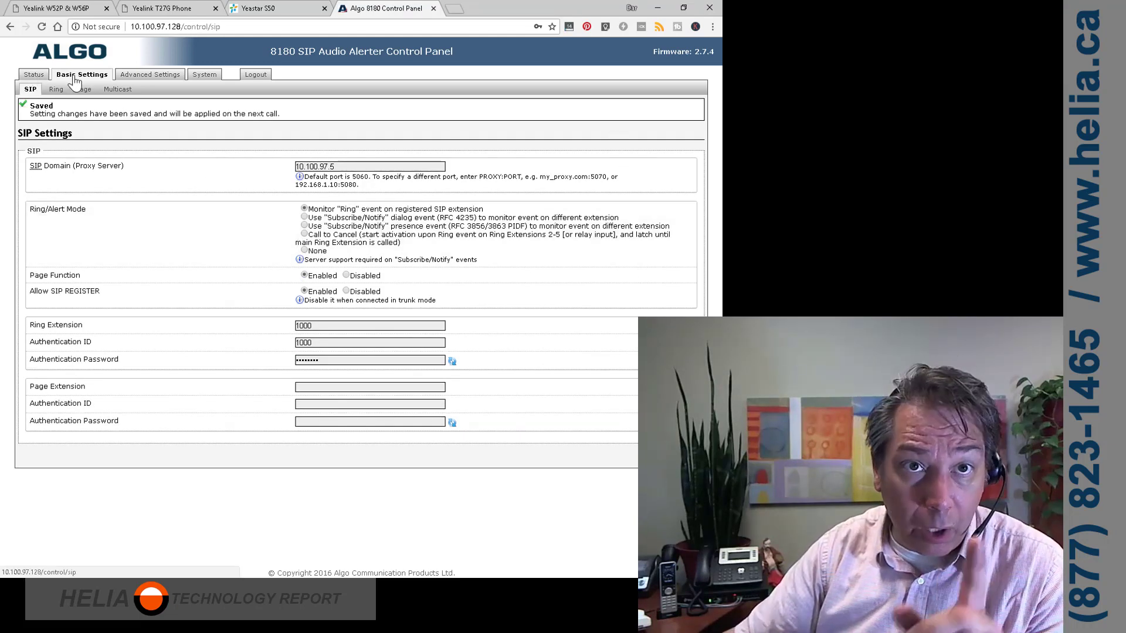
{"action": "left_click", "coordinate": [269, 9]}
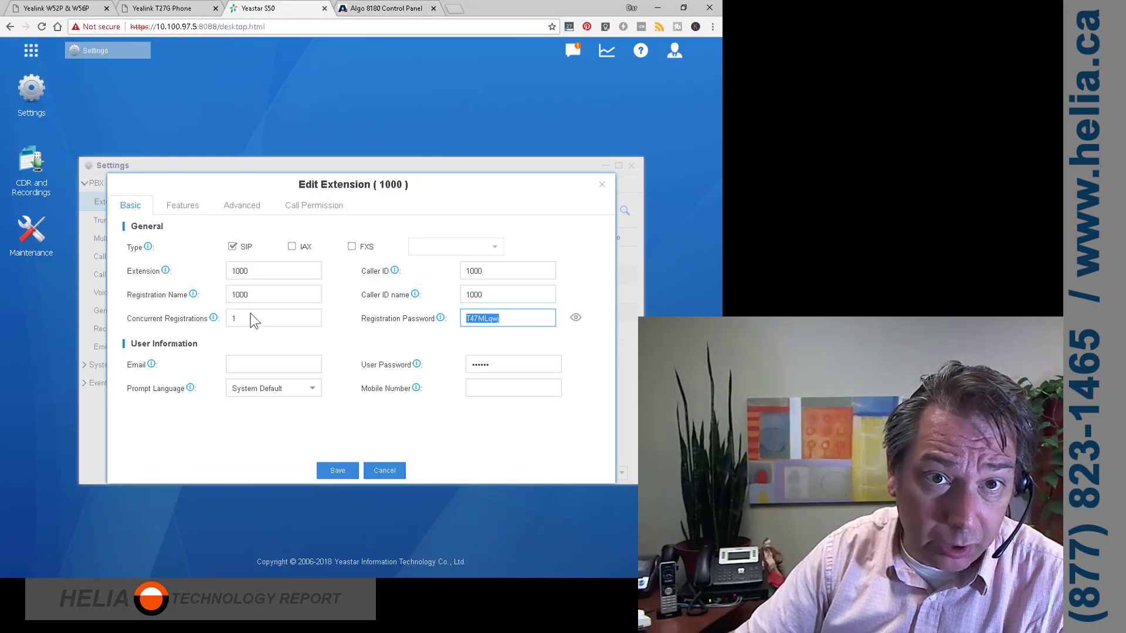
Set extension 1000's Concurrent Registrations to 4, save, and apply the PBX changes
{"action": "key", "text": "shift+Tab"}
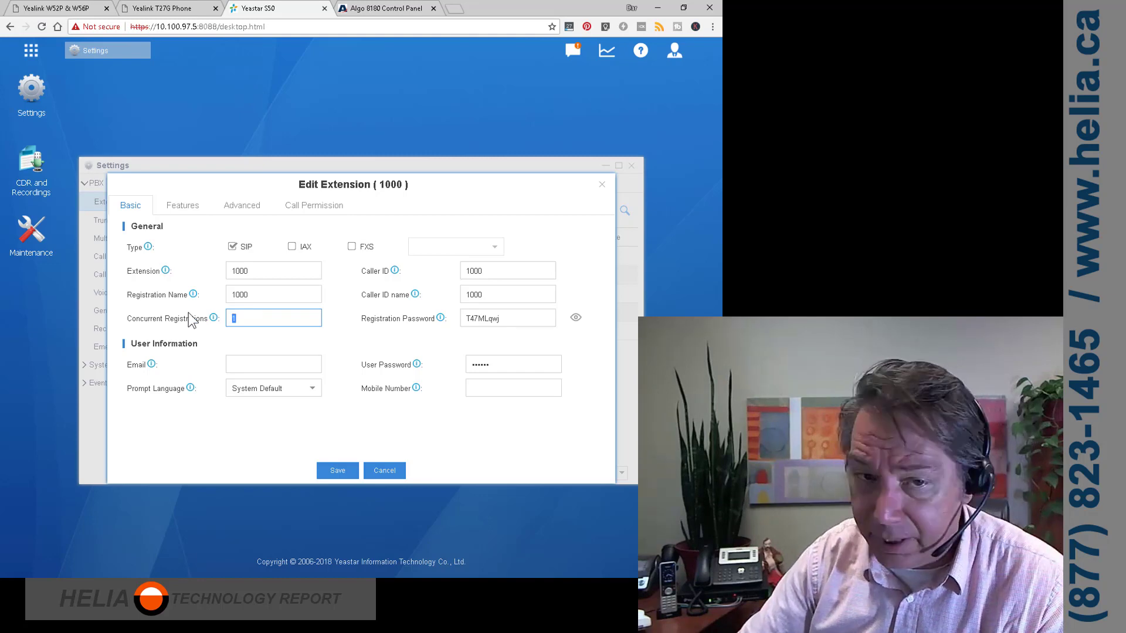
{"action": "type", "text": "4"}
{"action": "left_click", "coordinate": [337, 470]}
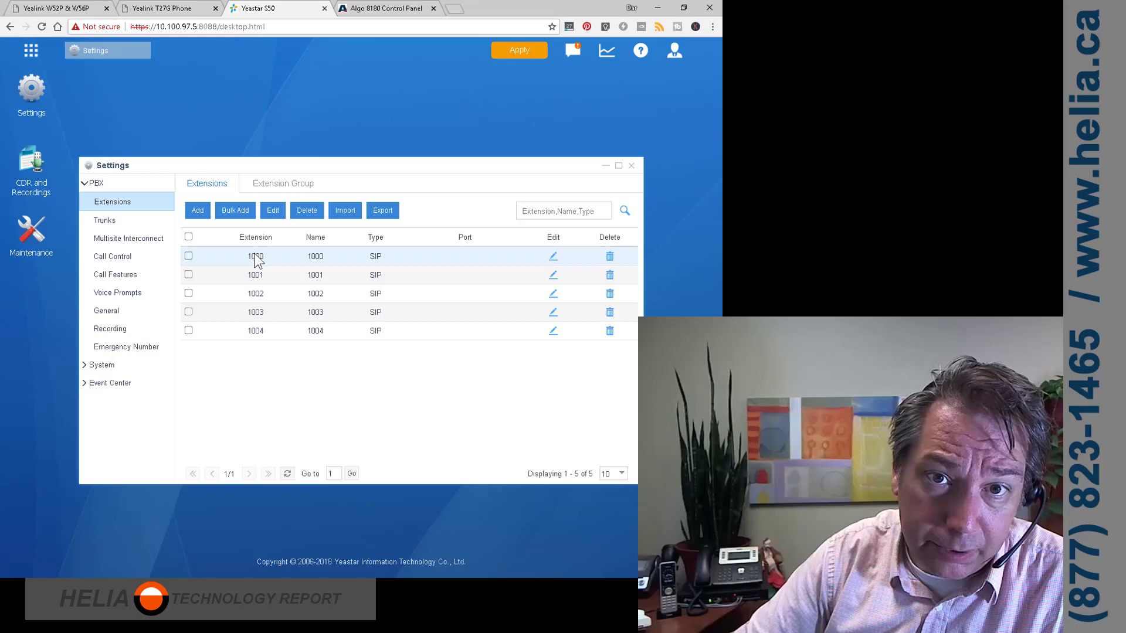
{"action": "left_click", "coordinate": [554, 258]}
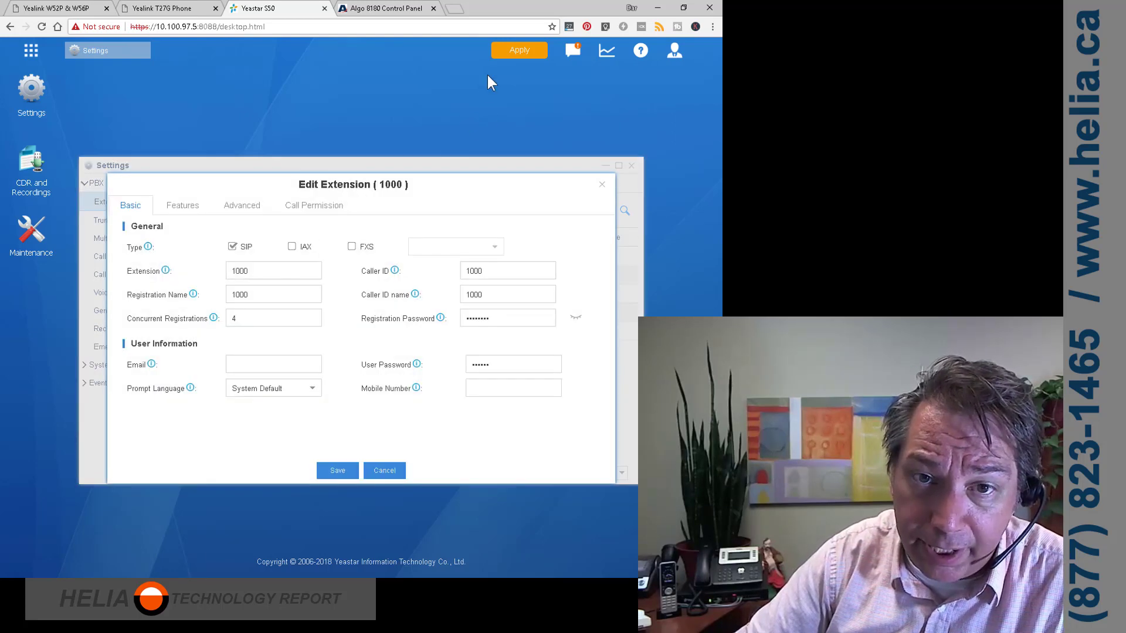
{"action": "left_click", "coordinate": [519, 53]}
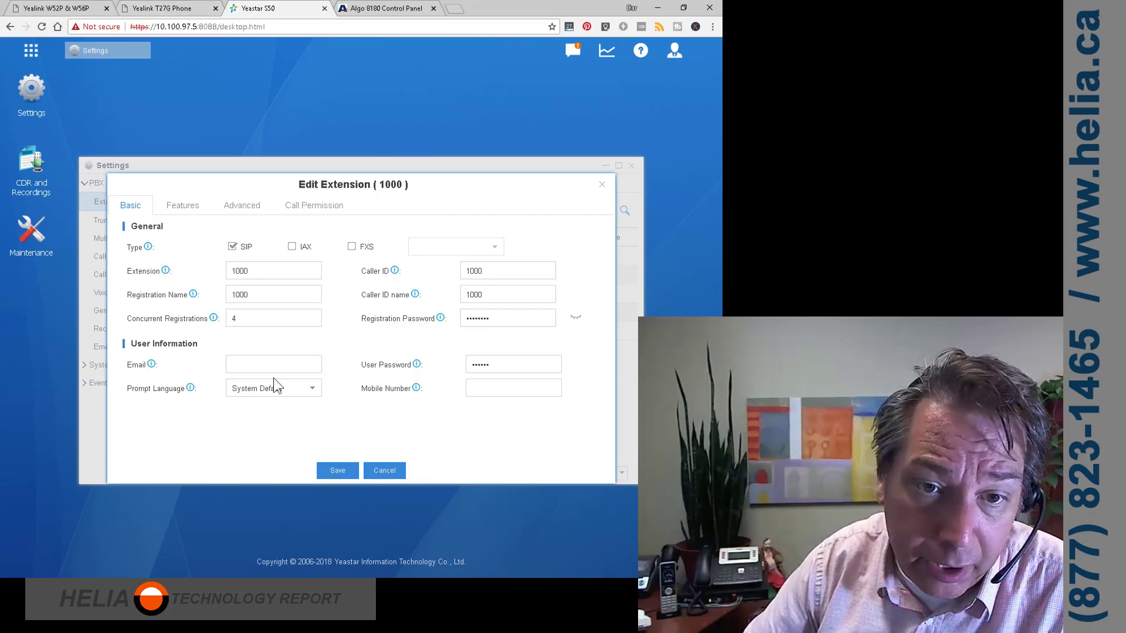
{"action": "left_click", "coordinate": [345, 470]}
Check the Status page: Ring #1 registration Successful, Page showing No Account
{"action": "key", "text": "ctrl+Tab"}
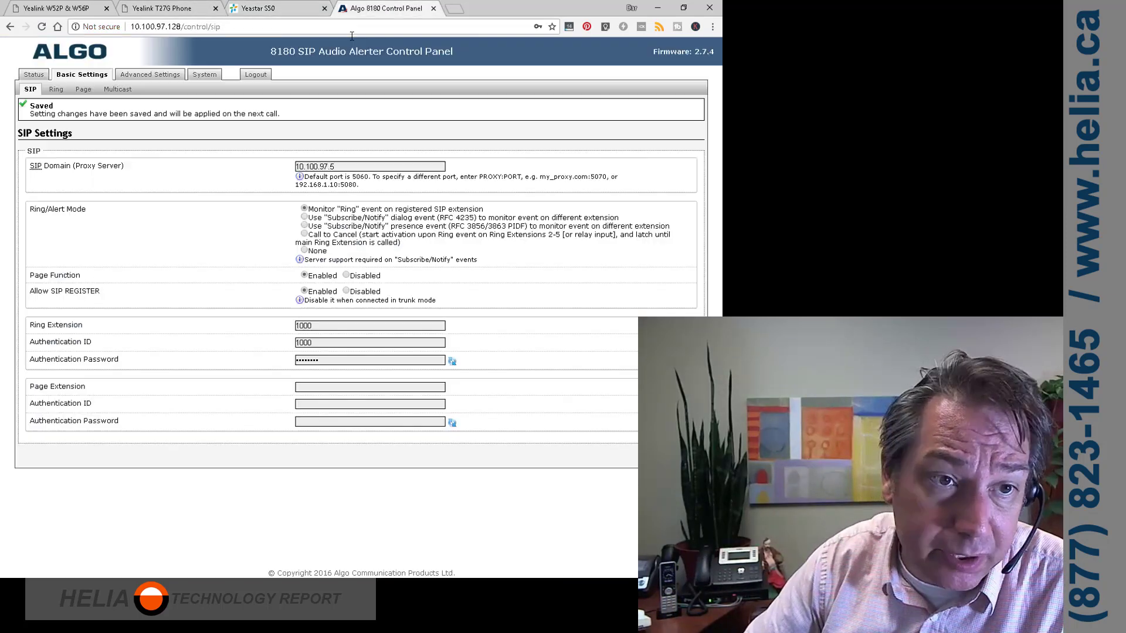
{"action": "left_click", "coordinate": [32, 77]}
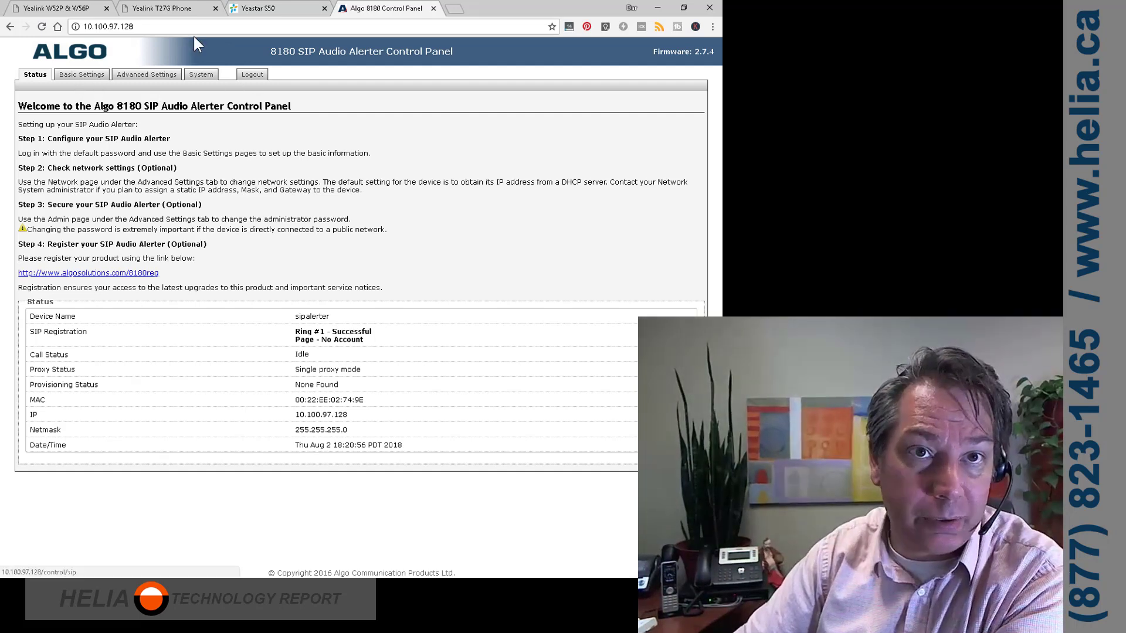
Open extension 1003 on the PBX, reveal its registration password, and copy it
{"action": "left_click", "coordinate": [258, 8]}
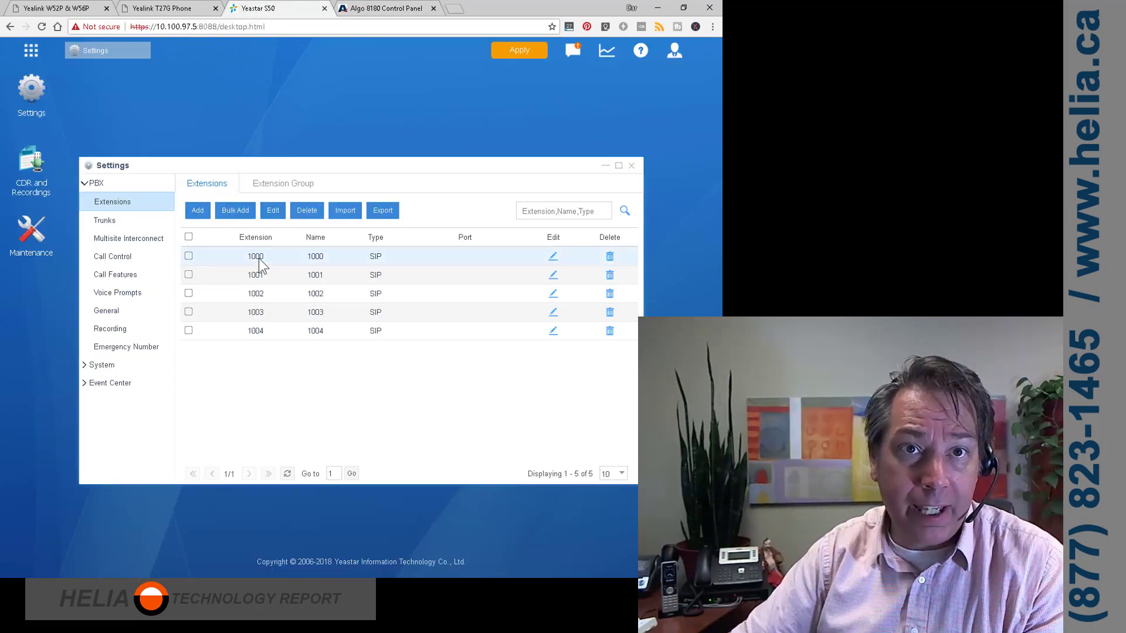
{"action": "left_click", "coordinate": [553, 311]}
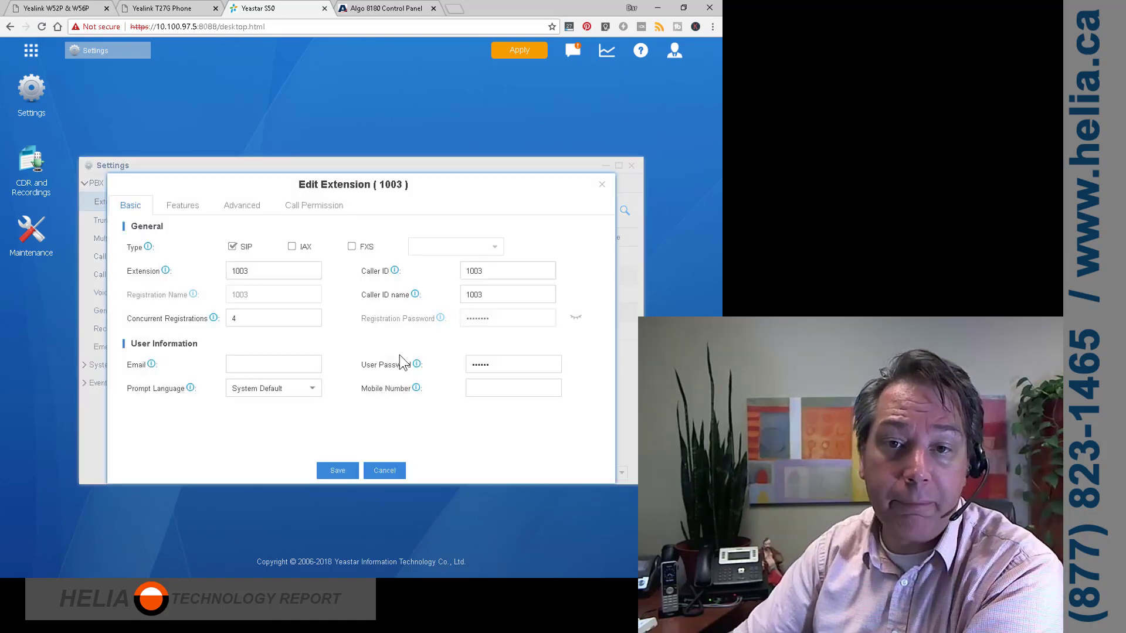
{"action": "left_click", "coordinate": [575, 322]}
{"action": "left_click_drag", "start_coordinate": [522, 318], "coordinate": [401, 329]}
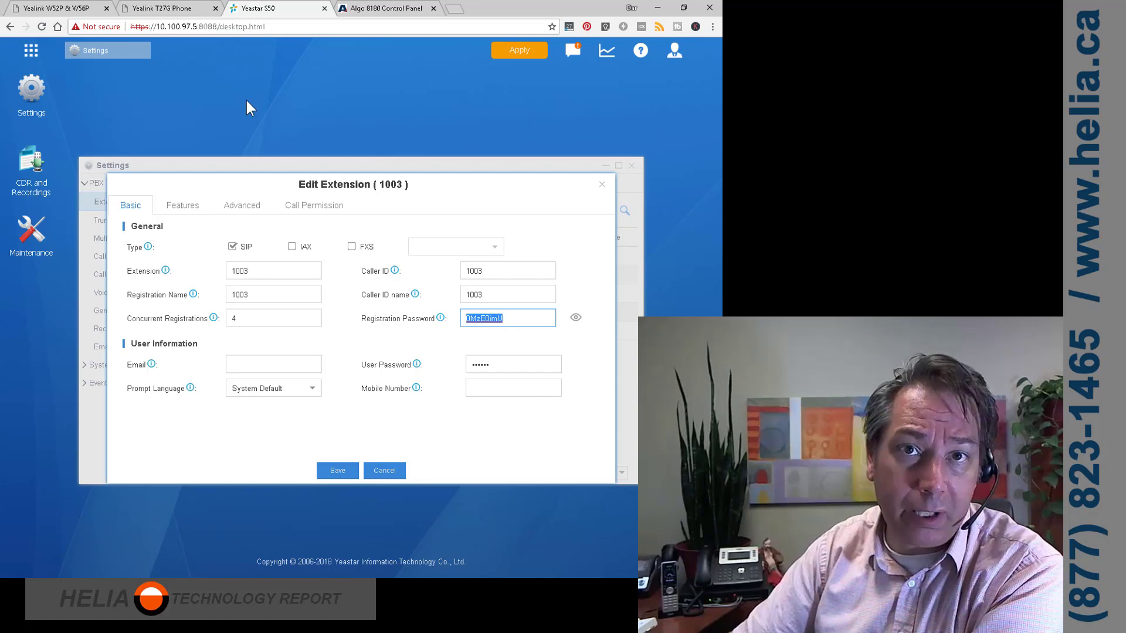
Enter page extension and authentication ID 1003 with the copied password, and save
{"action": "left_click", "coordinate": [368, 10]}
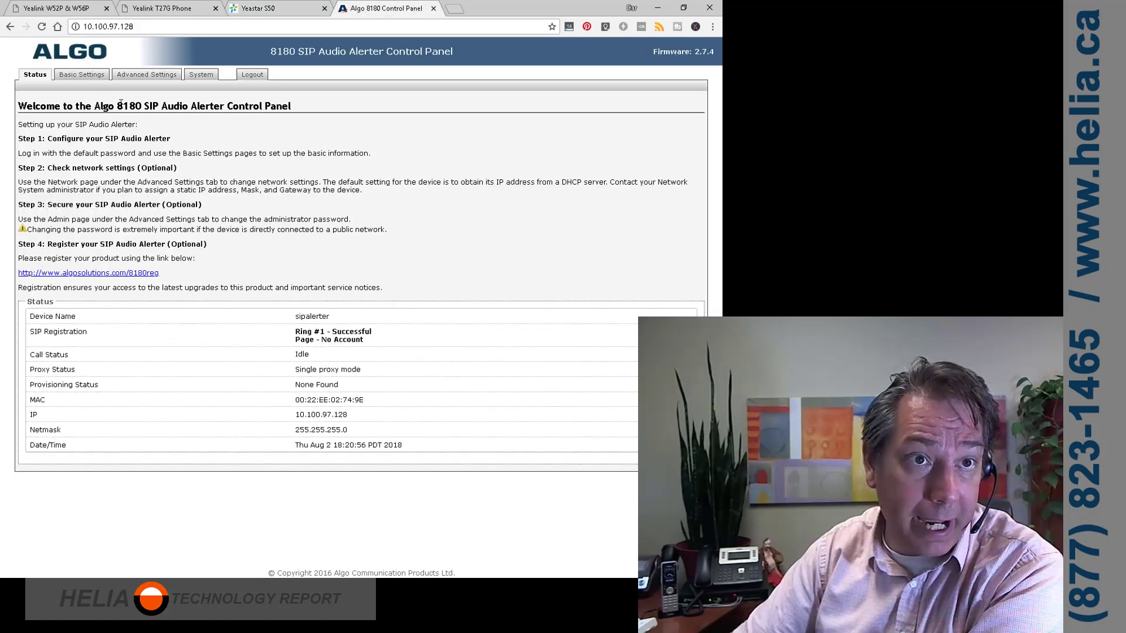
{"action": "left_click", "coordinate": [83, 80]}
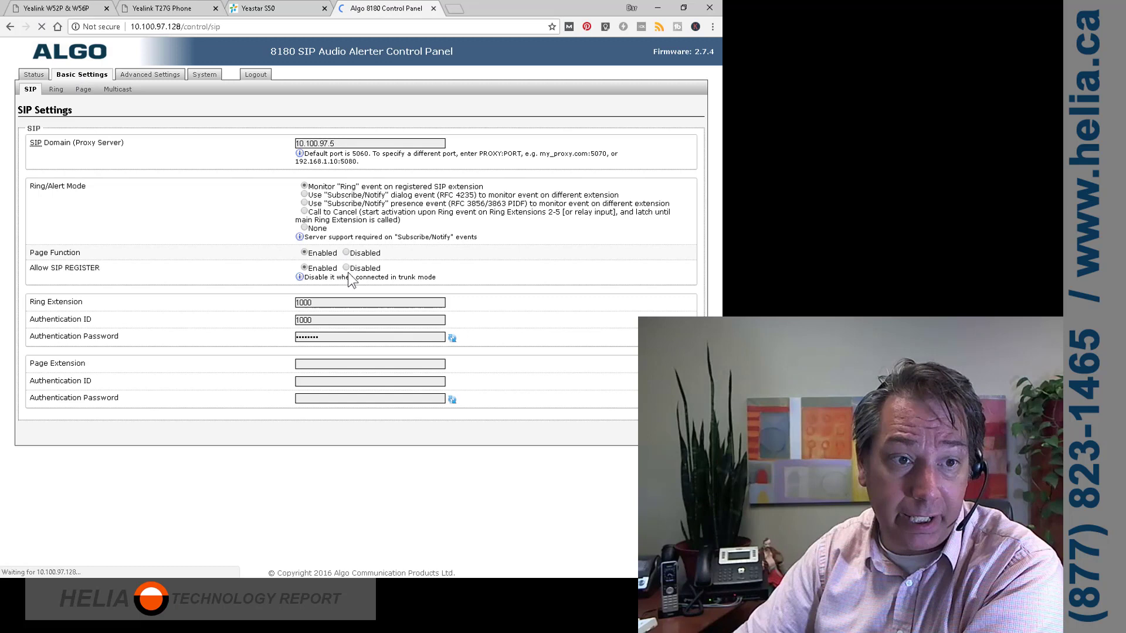
{"action": "left_click", "coordinate": [319, 363]}
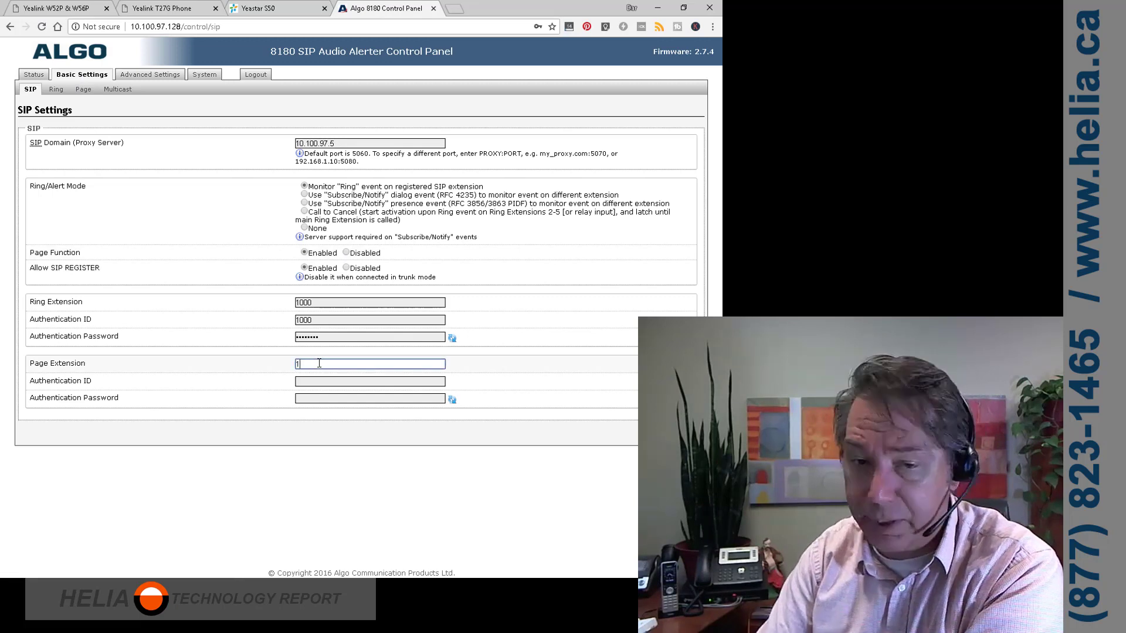
{"action": "key", "text": "Tab"}
{"action": "type", "text": "10"}
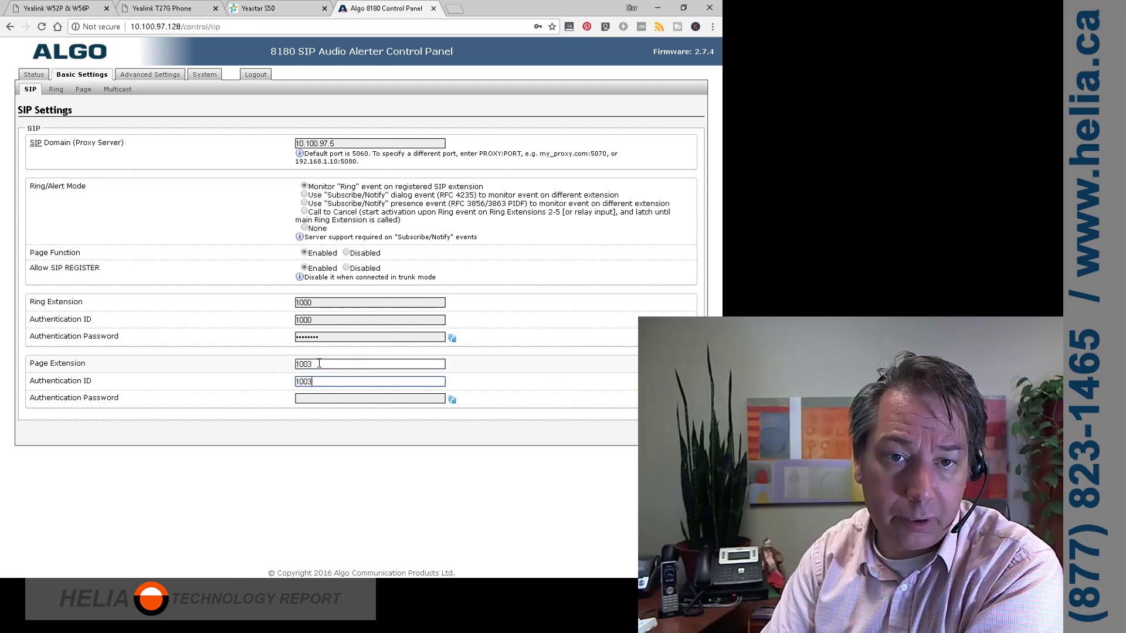
{"action": "key", "text": "Tab"}
{"action": "key", "text": "ctrl+v"}
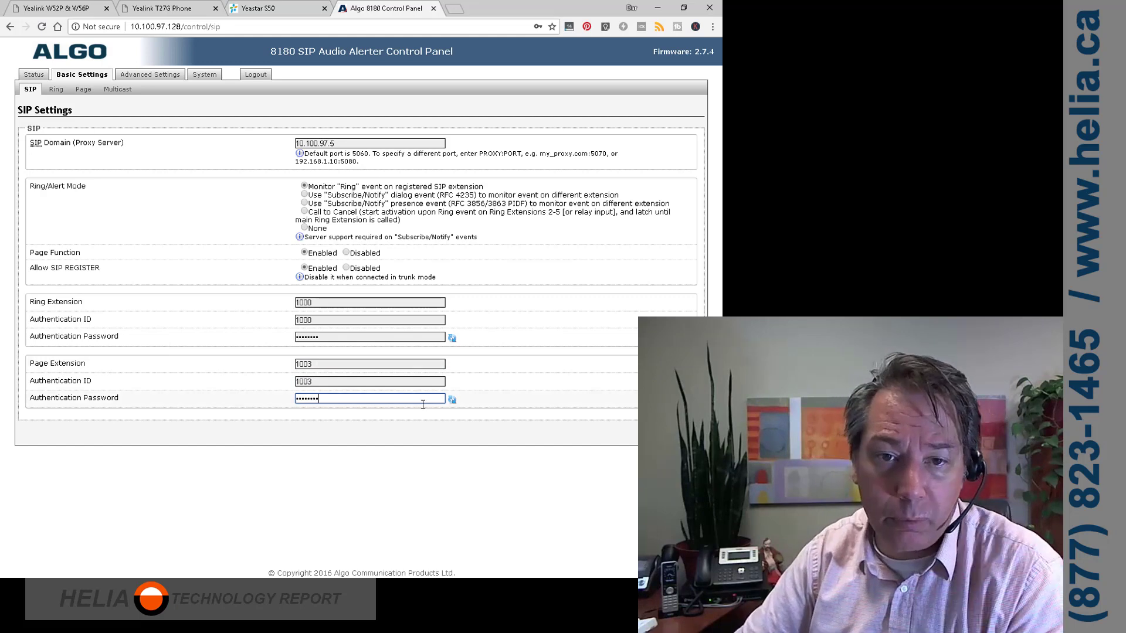
{"action": "left_click", "coordinate": [453, 400]}
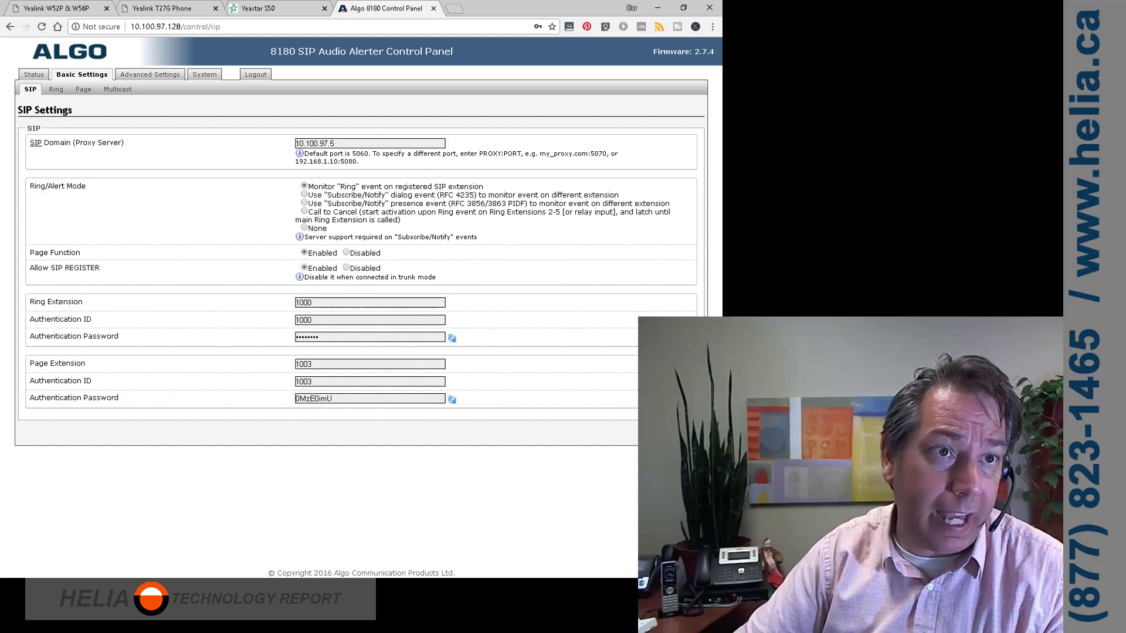
{"action": "key", "text": "Return"}
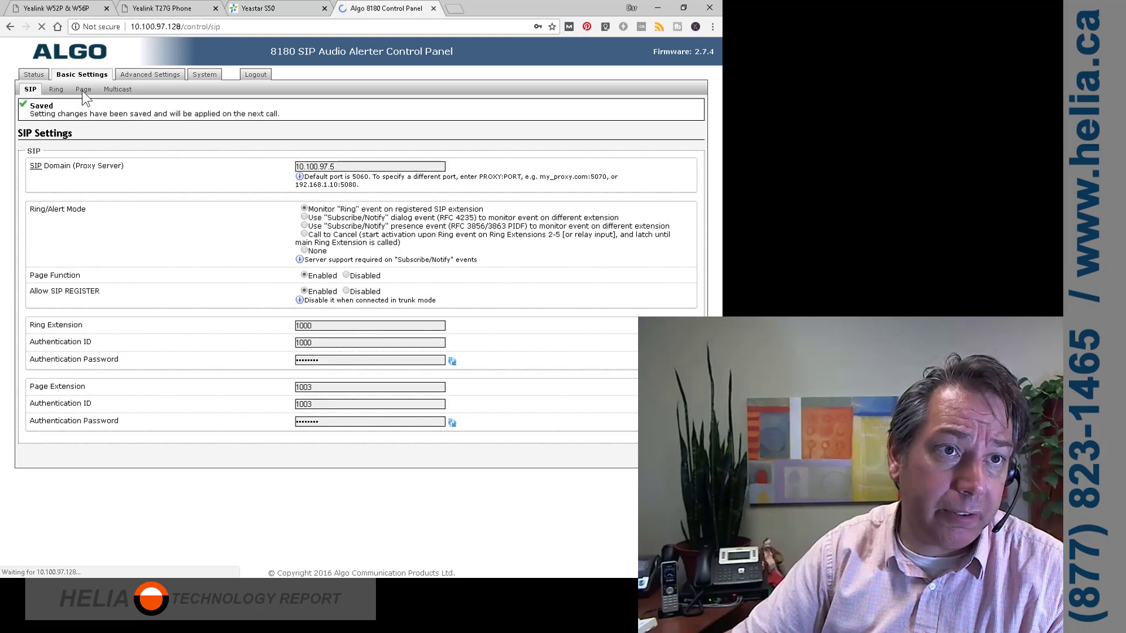
Save the Page settings with Talkback page mode and G.722 support disabled
{"action": "left_click", "coordinate": [82, 90]}
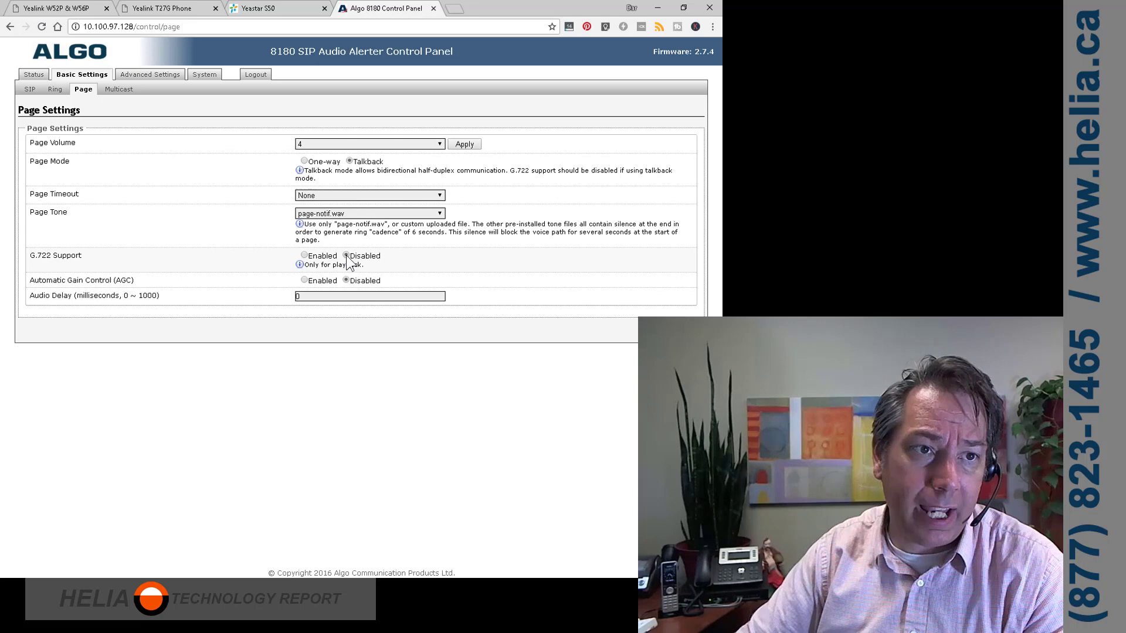
{"action": "key", "text": "Return"}
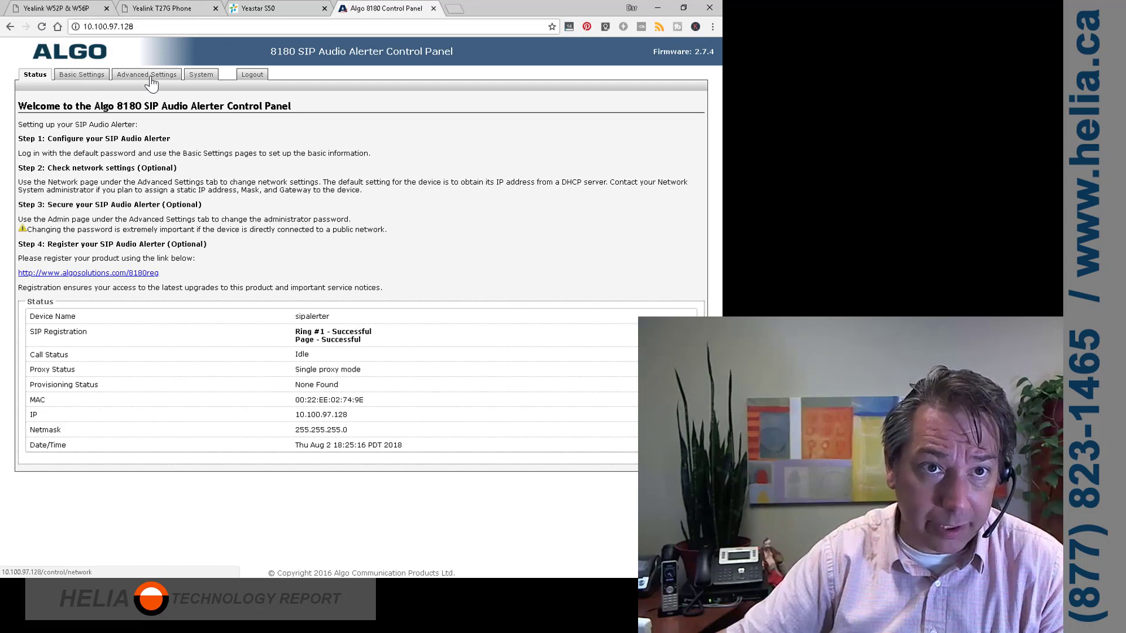
Confirm multicast is in Slave/Receiver mode, then view the Advanced Multicast zone addresses
{"action": "left_click", "coordinate": [79, 77]}
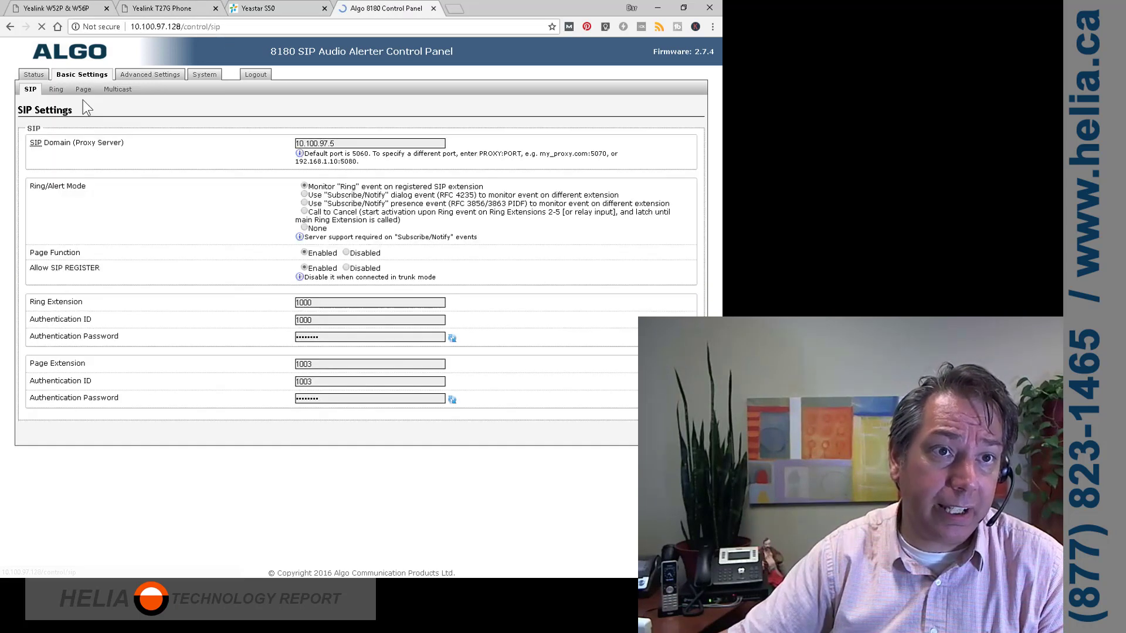
{"action": "left_click", "coordinate": [119, 89]}
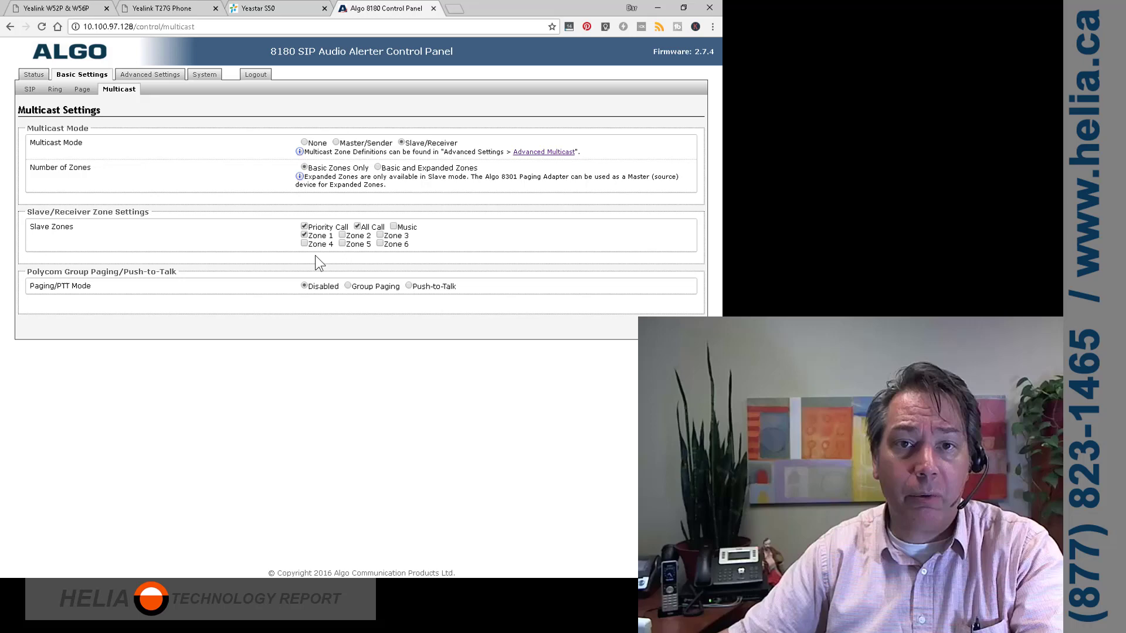
{"action": "left_click", "coordinate": [680, 327]}
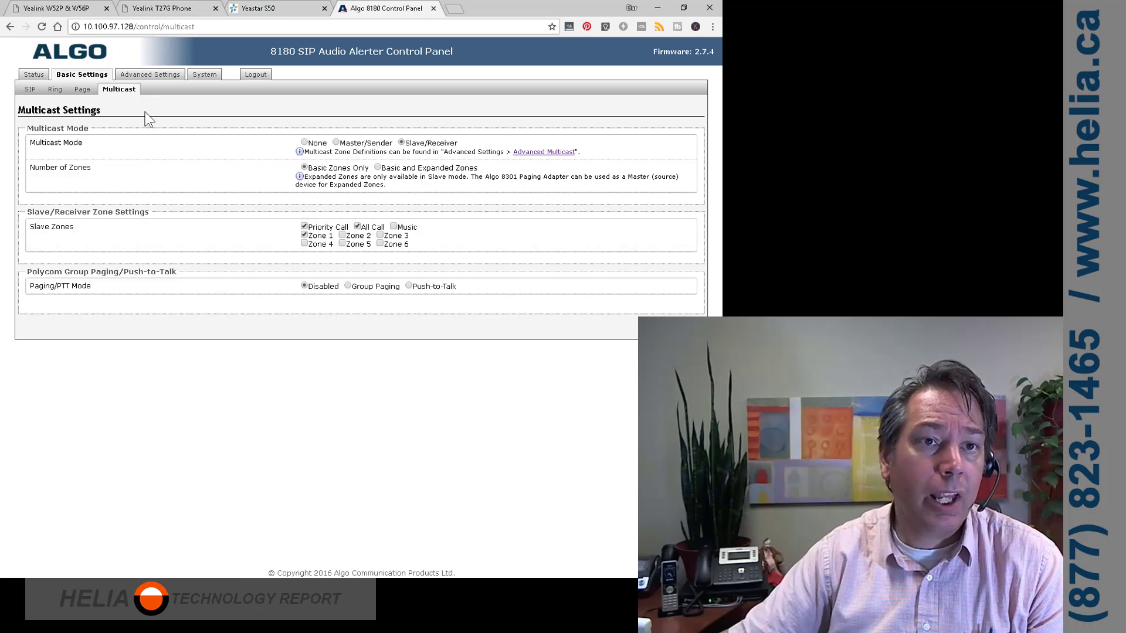
{"action": "left_click", "coordinate": [149, 76]}
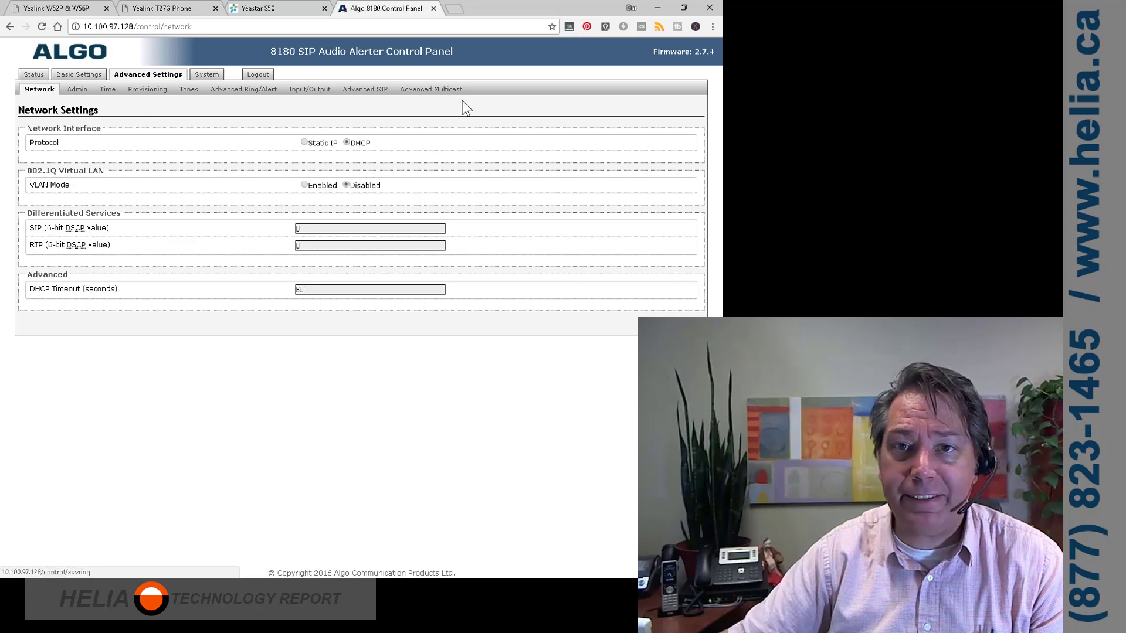
{"action": "left_click", "coordinate": [444, 91]}
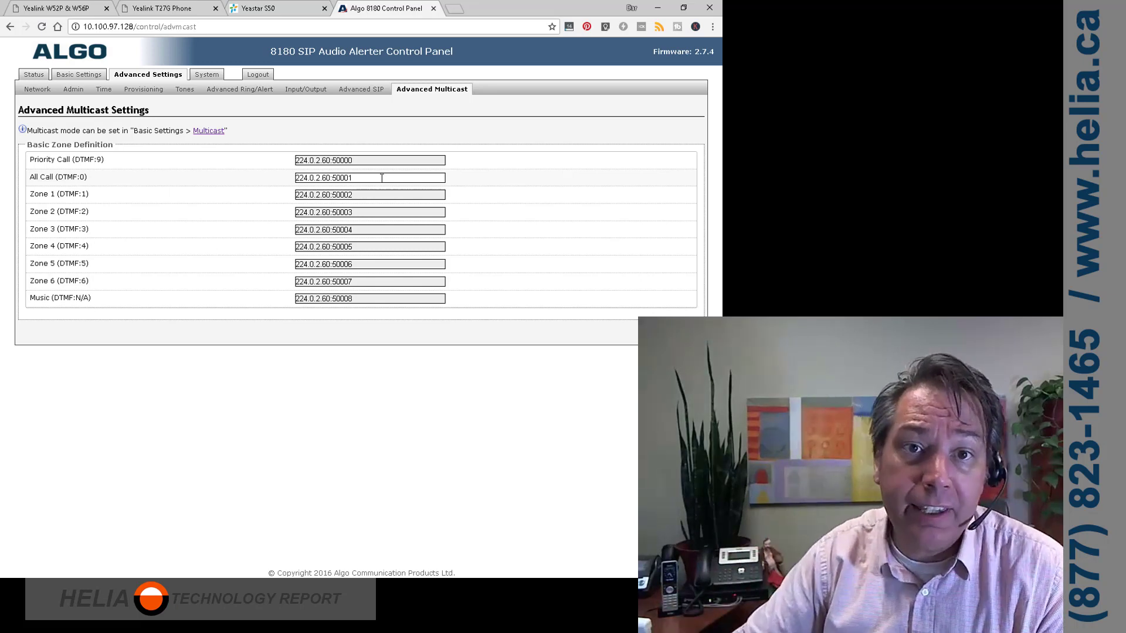
Copy Line Key3's paging address 224.0.1.116:60000 from the Yealink Dsskey page
{"action": "left_click", "coordinate": [175, 8]}
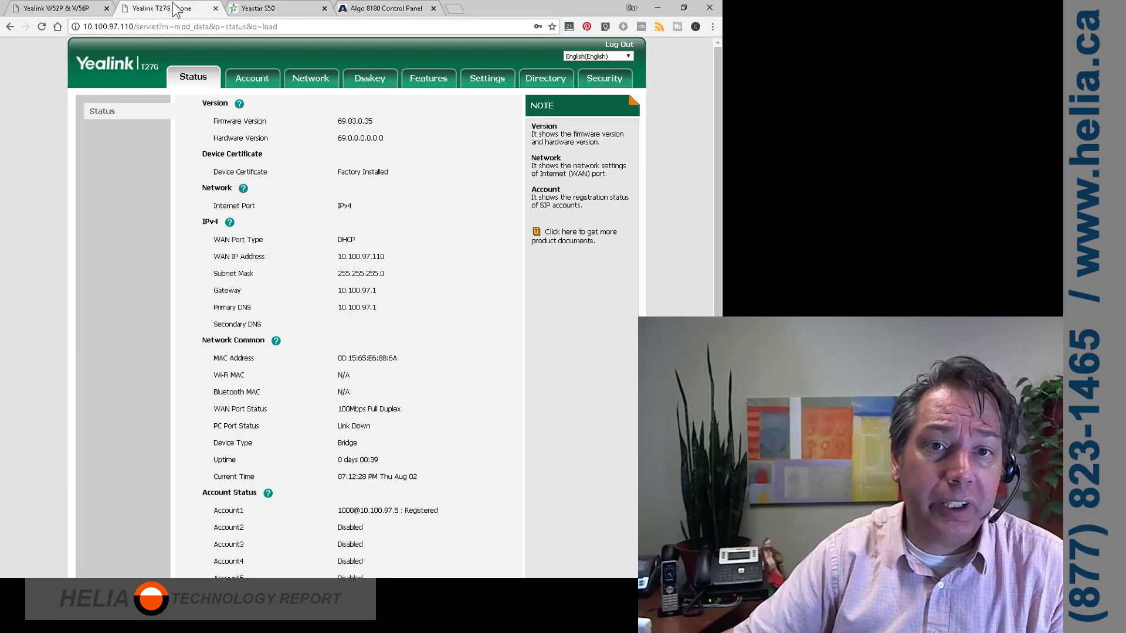
{"action": "left_click", "coordinate": [368, 79]}
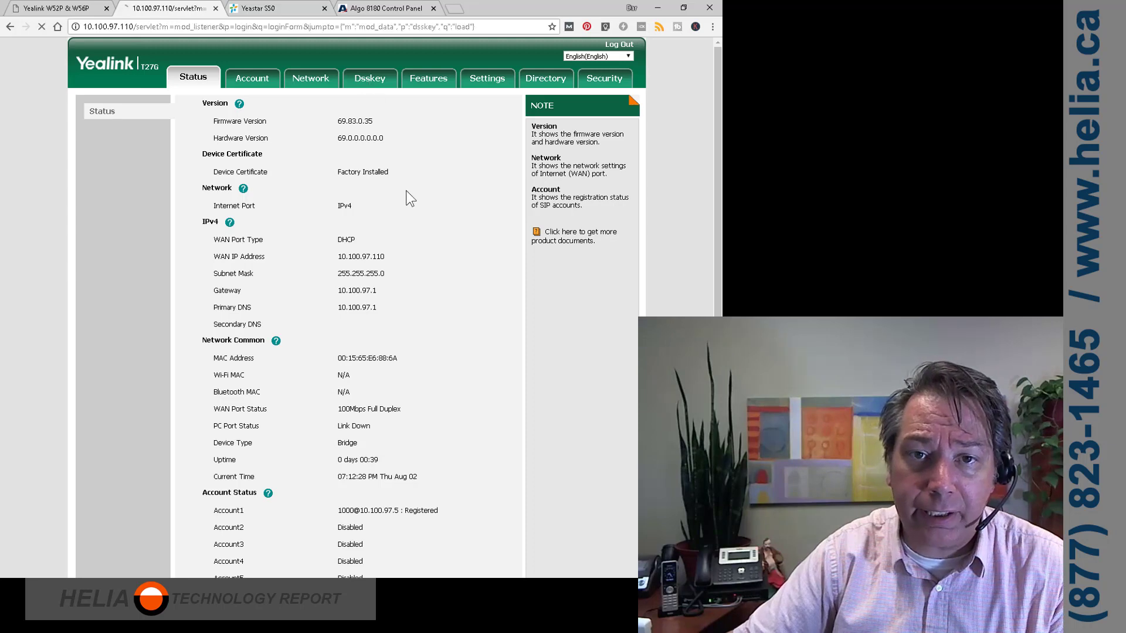
{"action": "left_click", "coordinate": [320, 188]}
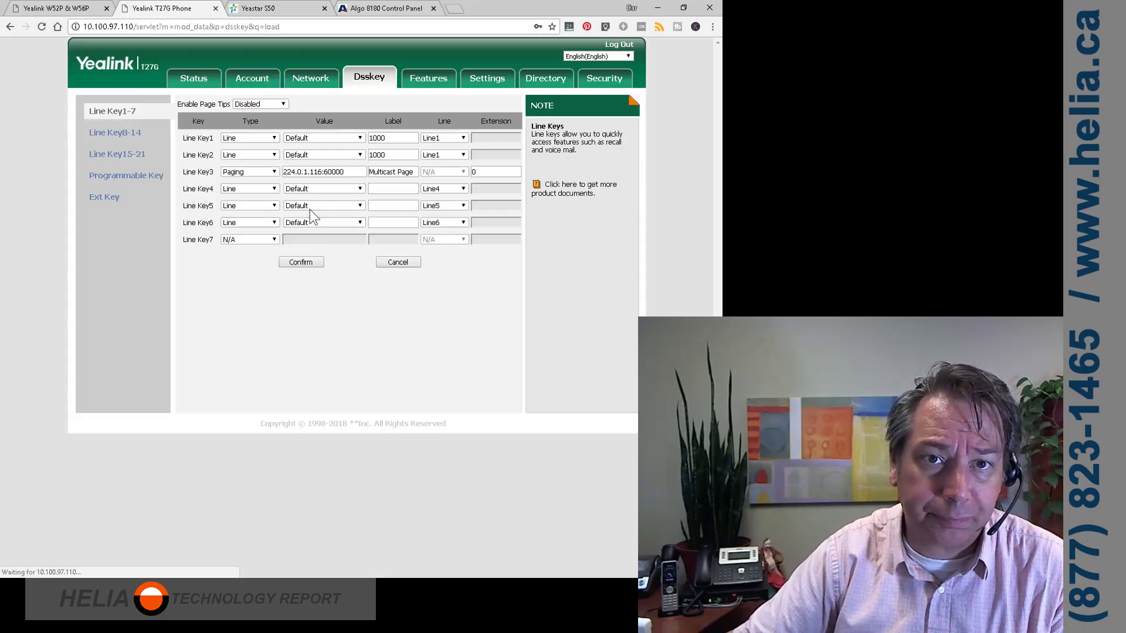
{"action": "left_click_drag", "start_coordinate": [352, 176], "coordinate": [308, 174]}
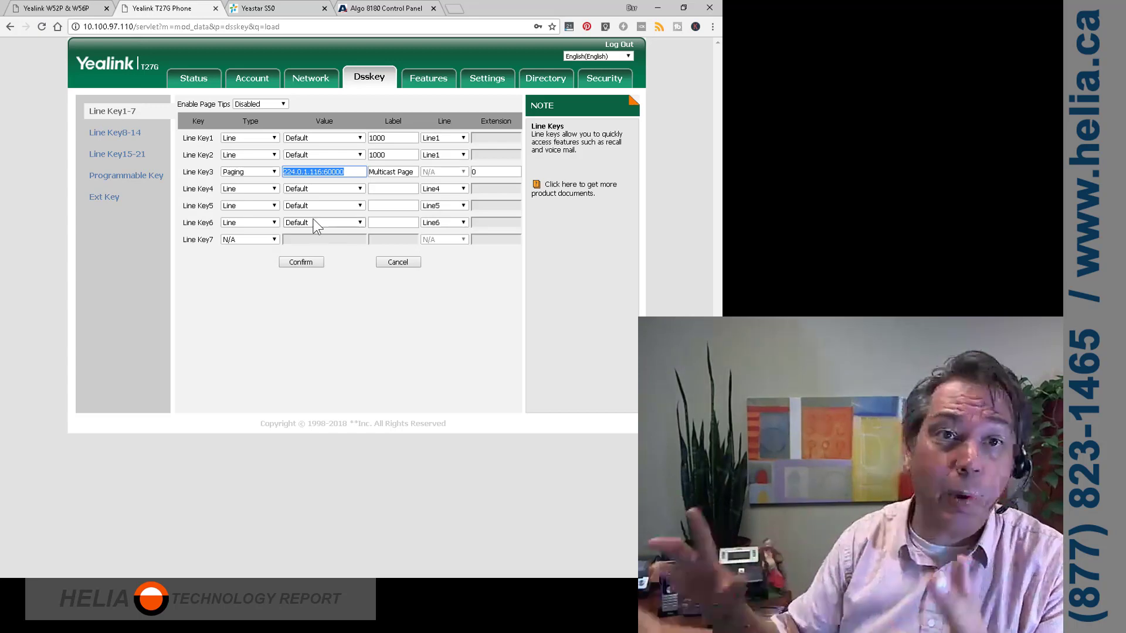
{"action": "left_click", "coordinate": [363, 12]}
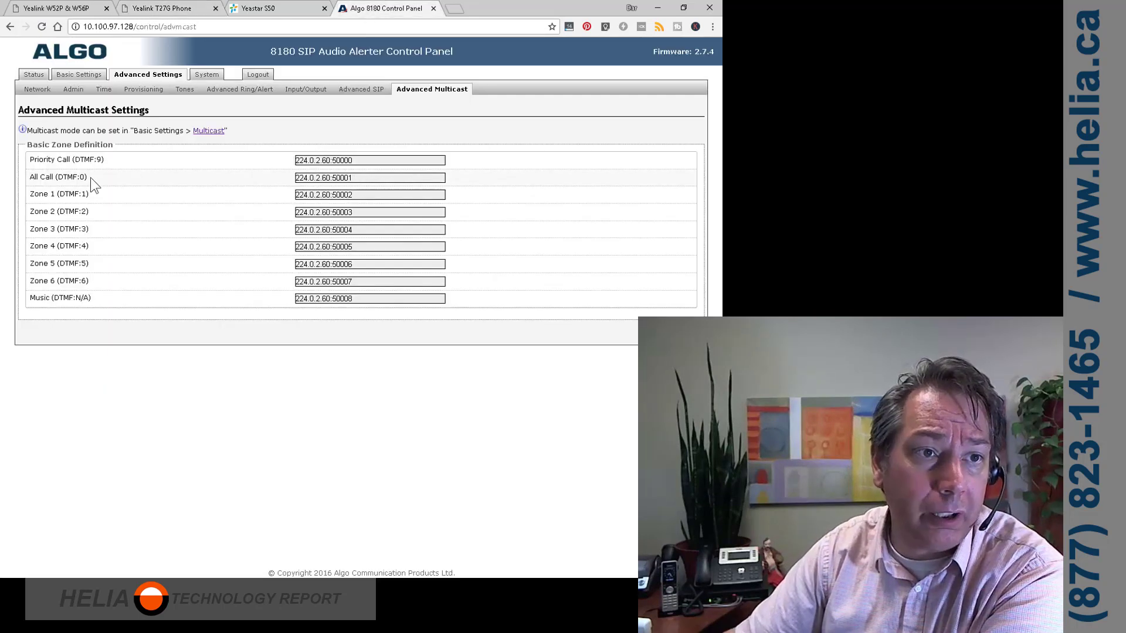
Replace the All Call (DTMF:0) zone address with 224.0.1.116:60000 and save
{"action": "left_click", "coordinate": [360, 178]}
{"action": "left_click_drag", "start_coordinate": [360, 178], "coordinate": [241, 176]}
{"action": "type", "text": "224.0.1.116:60000"}
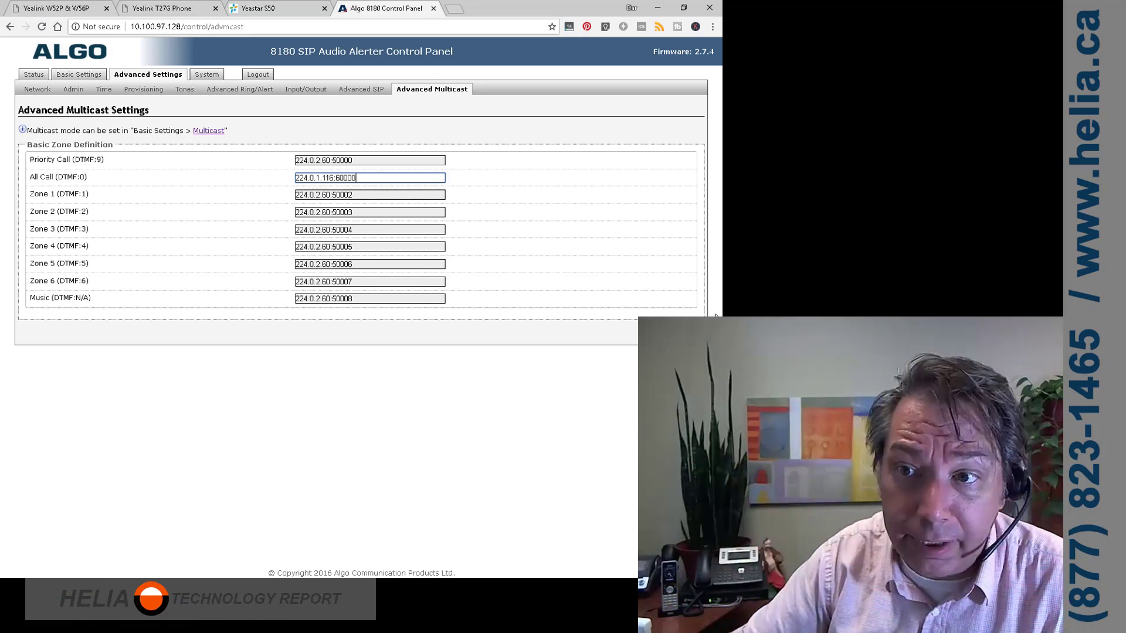
{"action": "key", "text": "Return"}
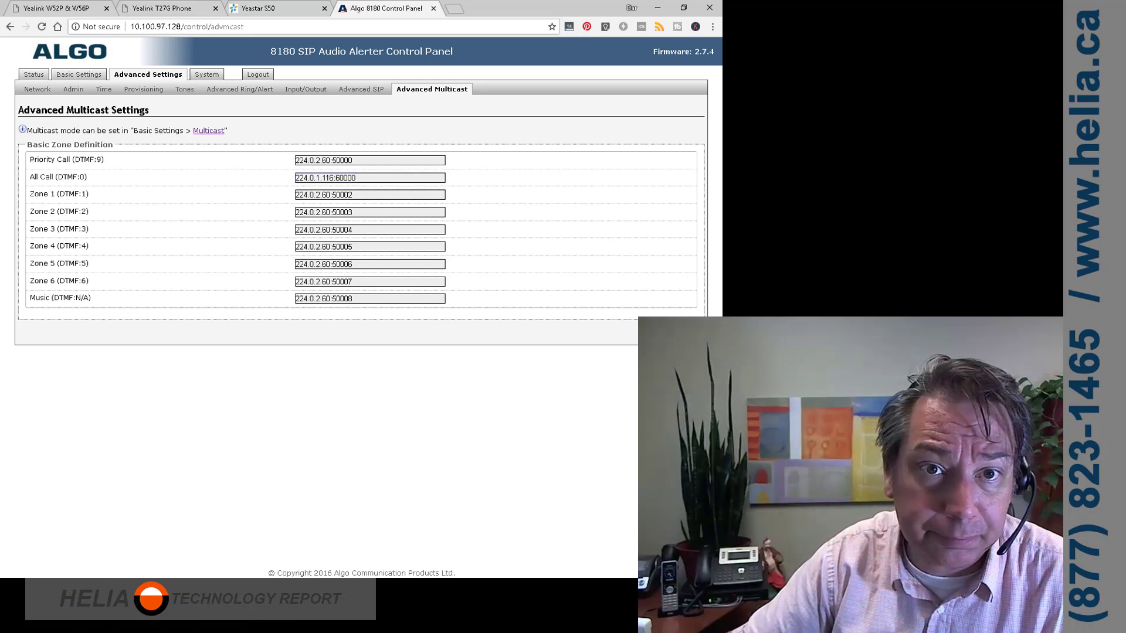